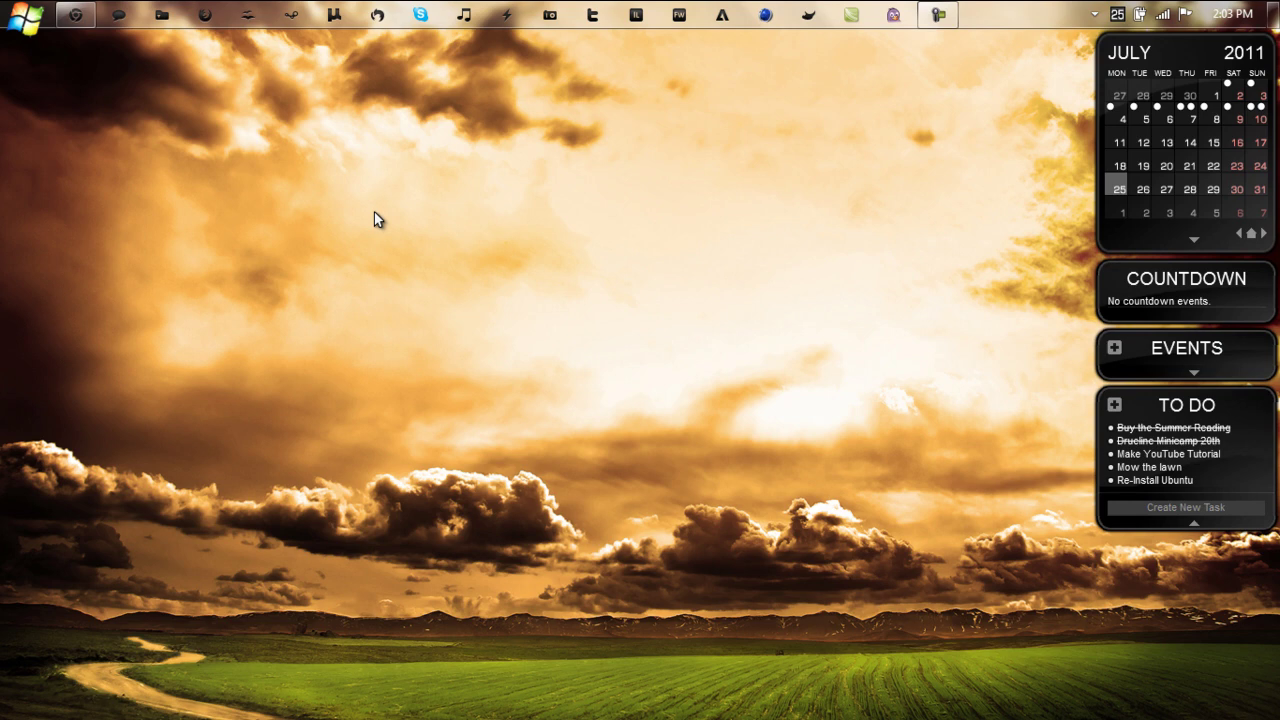
Switch to Chrome to show customize.org's Cursors page with popular and new packs.
{"action": "left_click", "coordinate": [75, 14]}
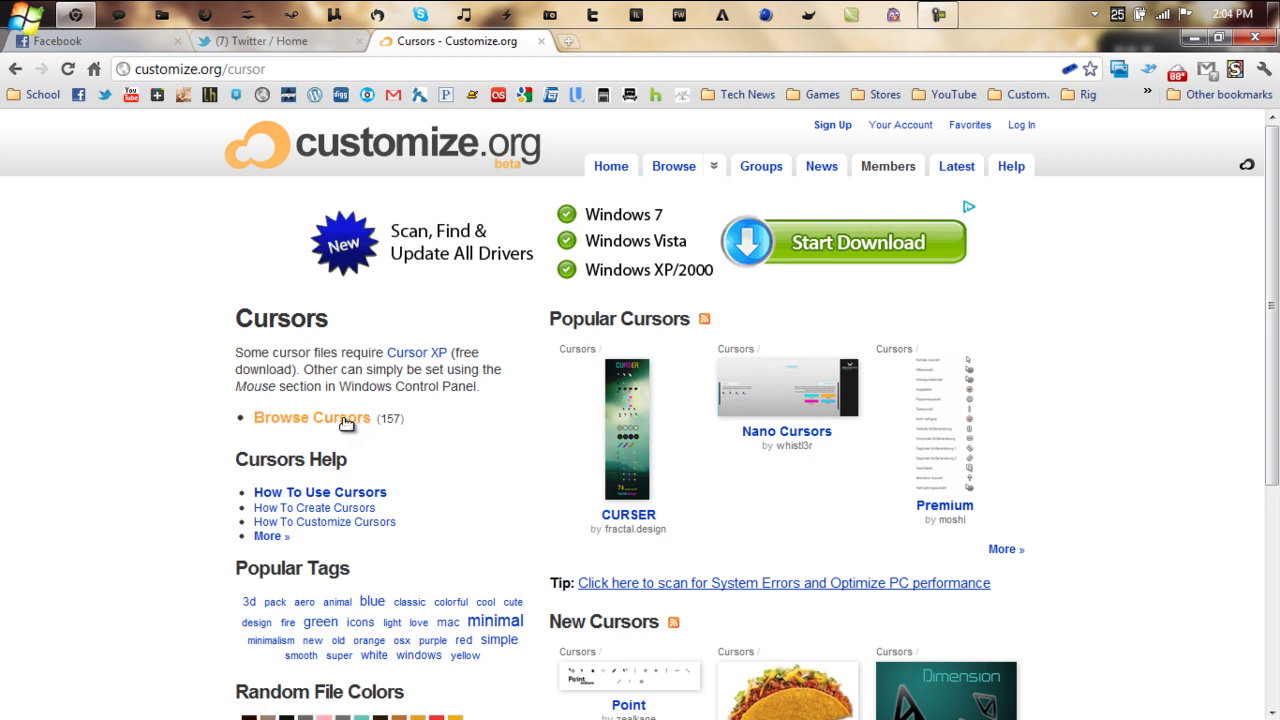
List all cursor sets on the site, open Dimension Cursors and scroll down its page.
{"action": "left_click", "coordinate": [341, 419]}
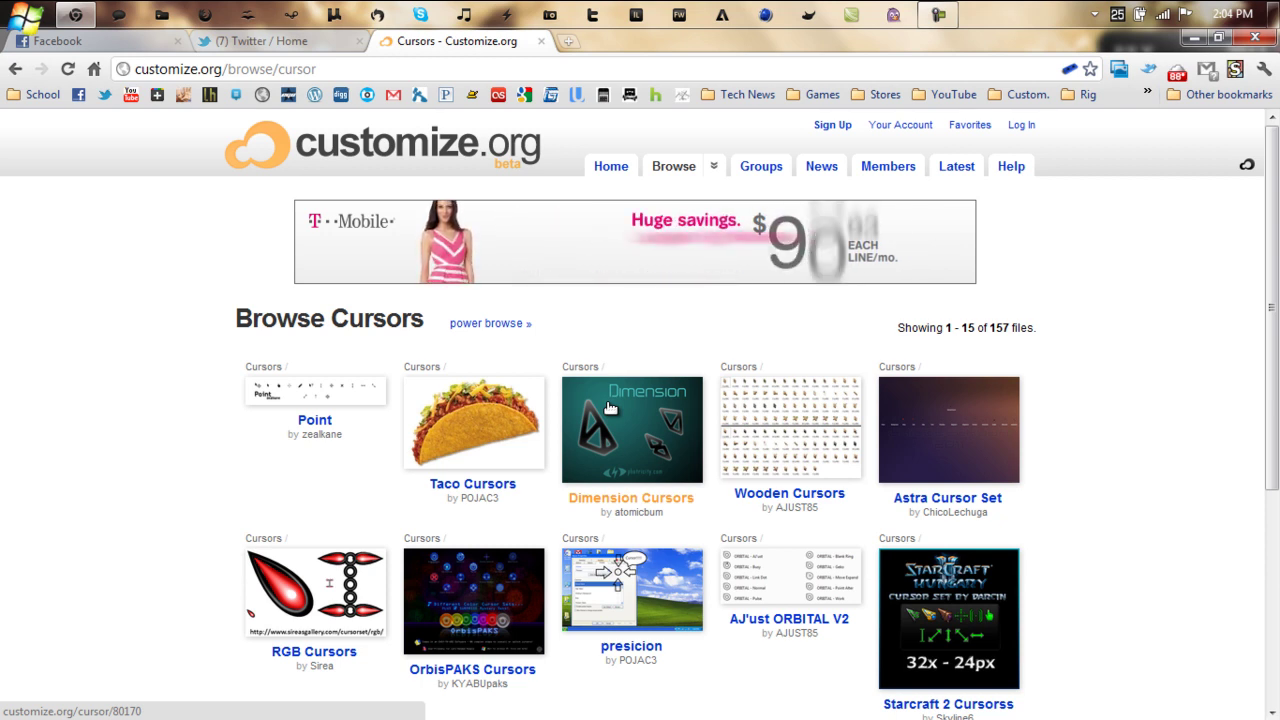
{"action": "left_click", "coordinate": [623, 405]}
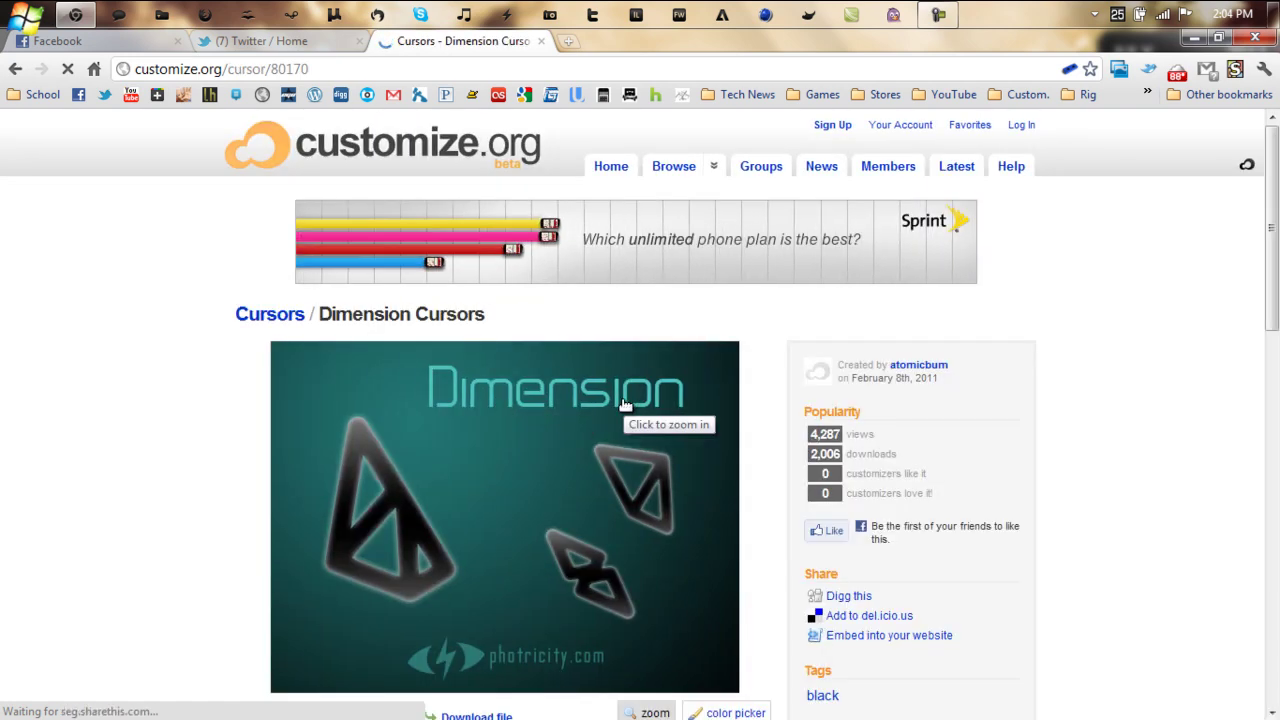
{"action": "scroll", "coordinate": [110, 420], "scroll_direction": "down", "scroll_amount": 1}
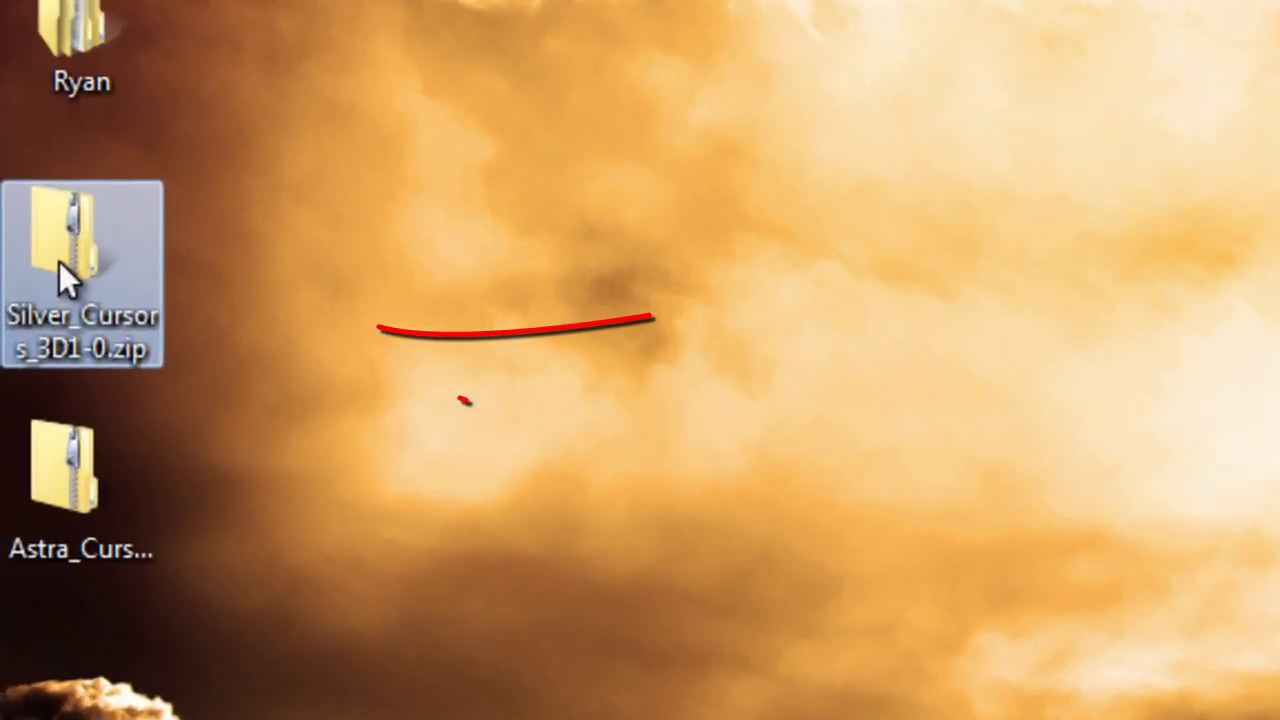
Extract the Silver_Cursors_3D1-0 zip and view the 15 files in silver_cursors_3d.
{"action": "right_click", "coordinate": [24, 264]}
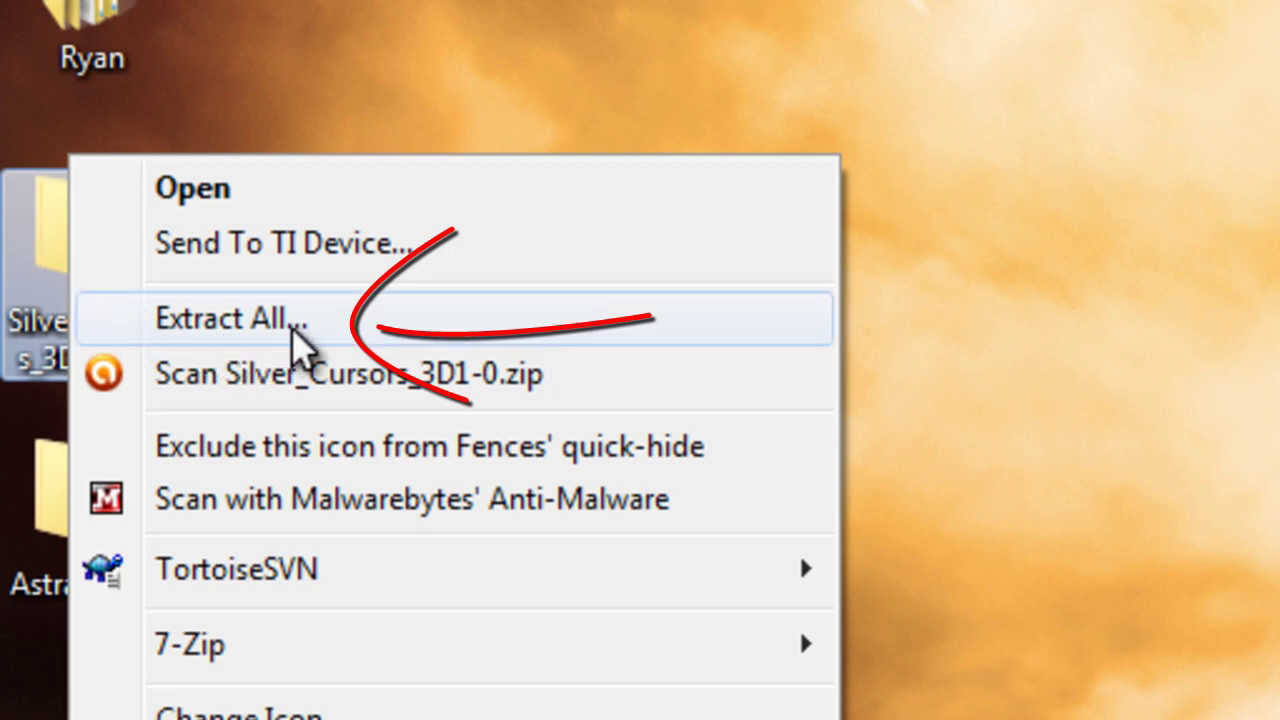
{"action": "left_click", "coordinate": [292, 330]}
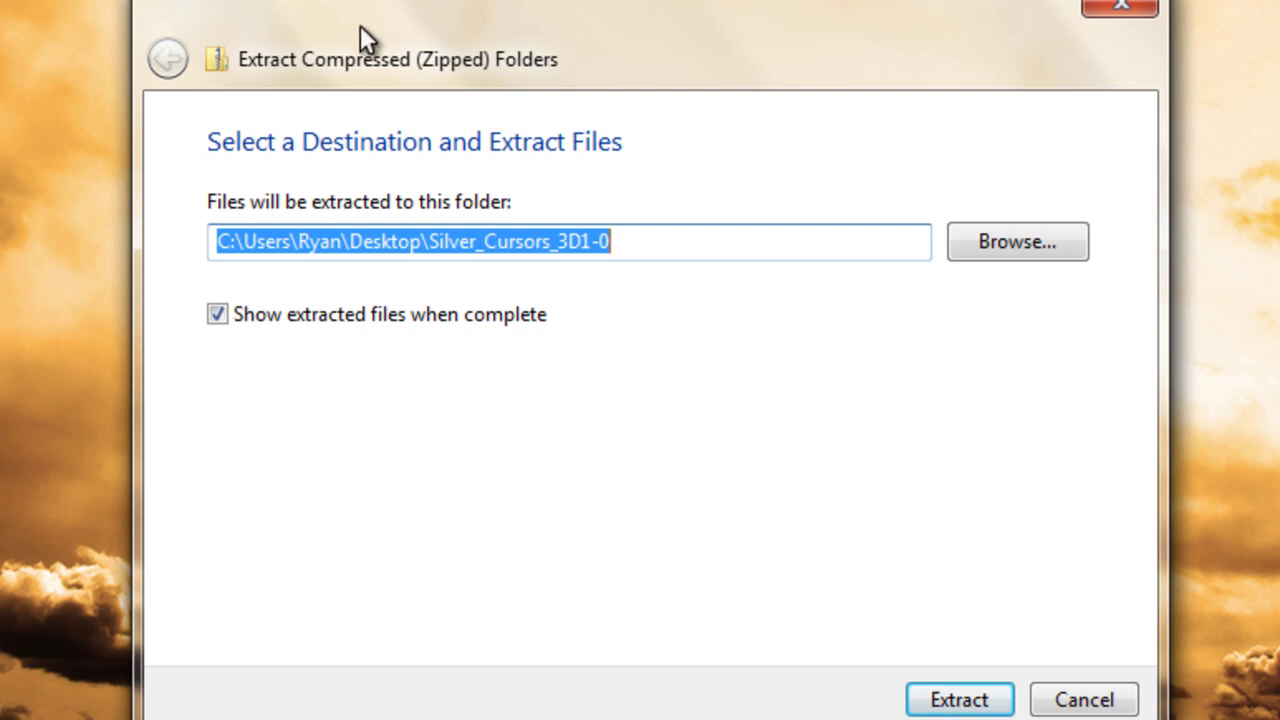
{"action": "left_click", "coordinate": [219, 310]}
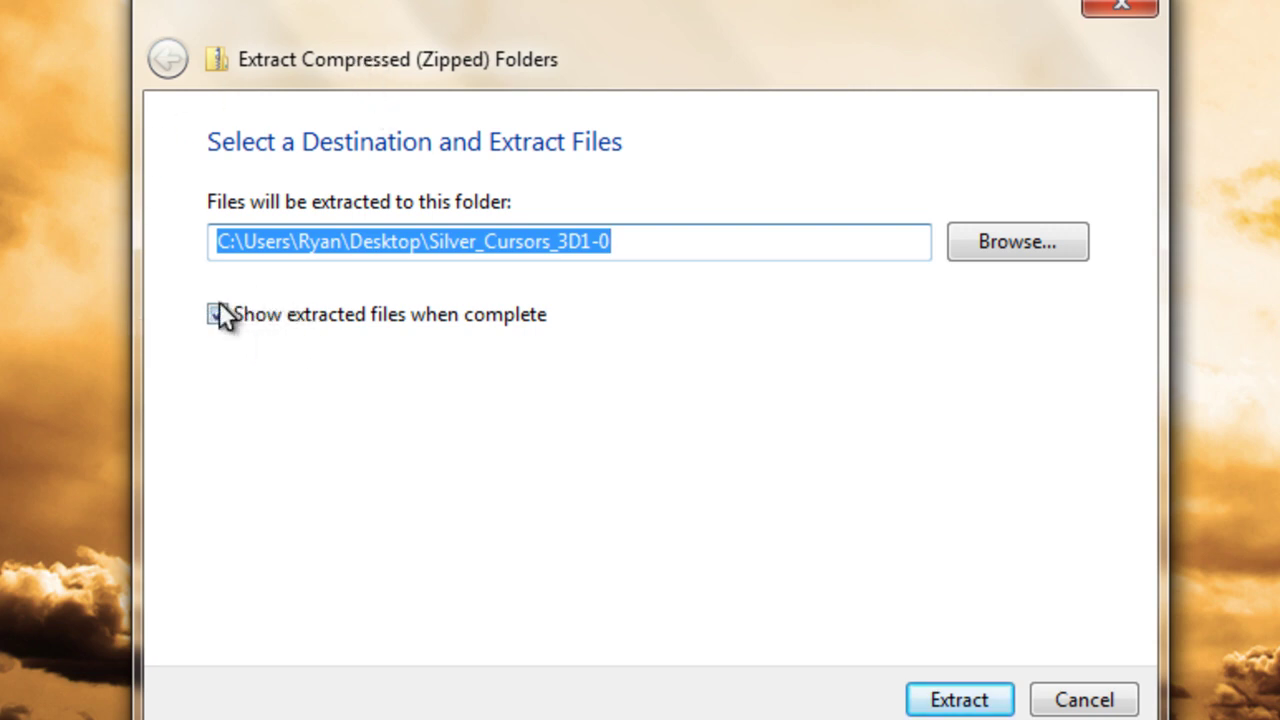
{"action": "left_click", "coordinate": [962, 700]}
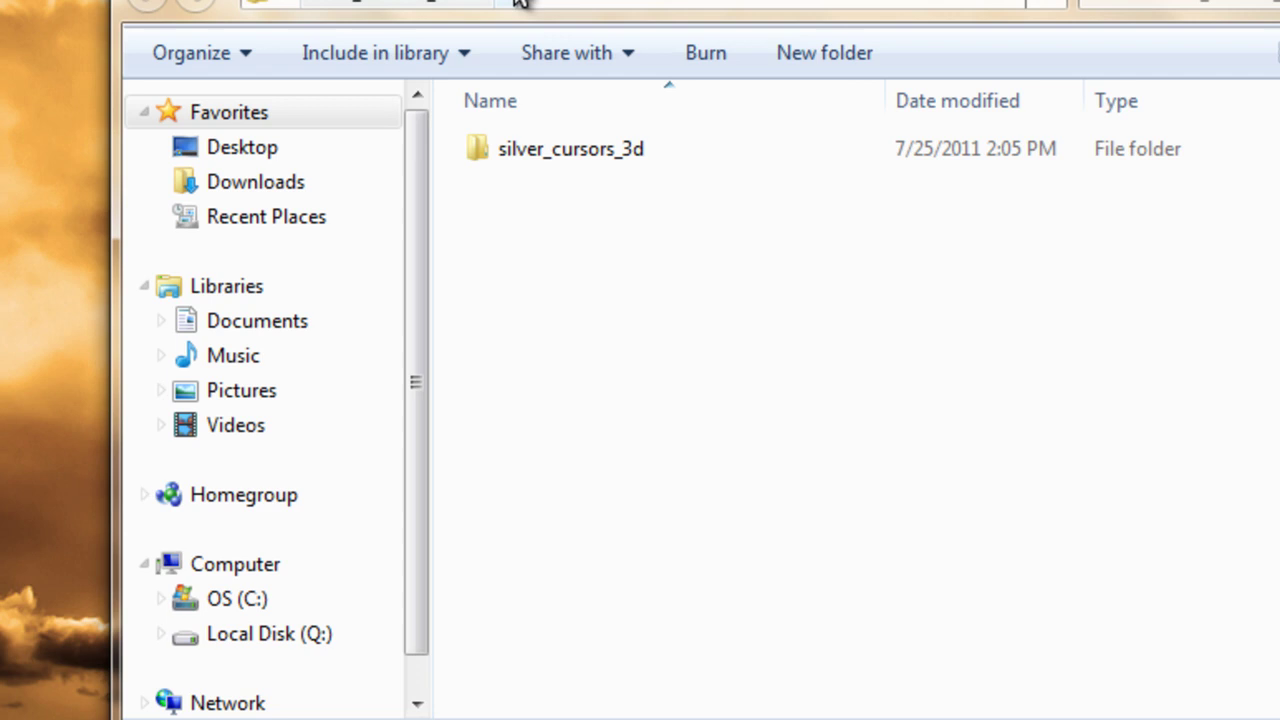
{"action": "double_click", "coordinate": [600, 150]}
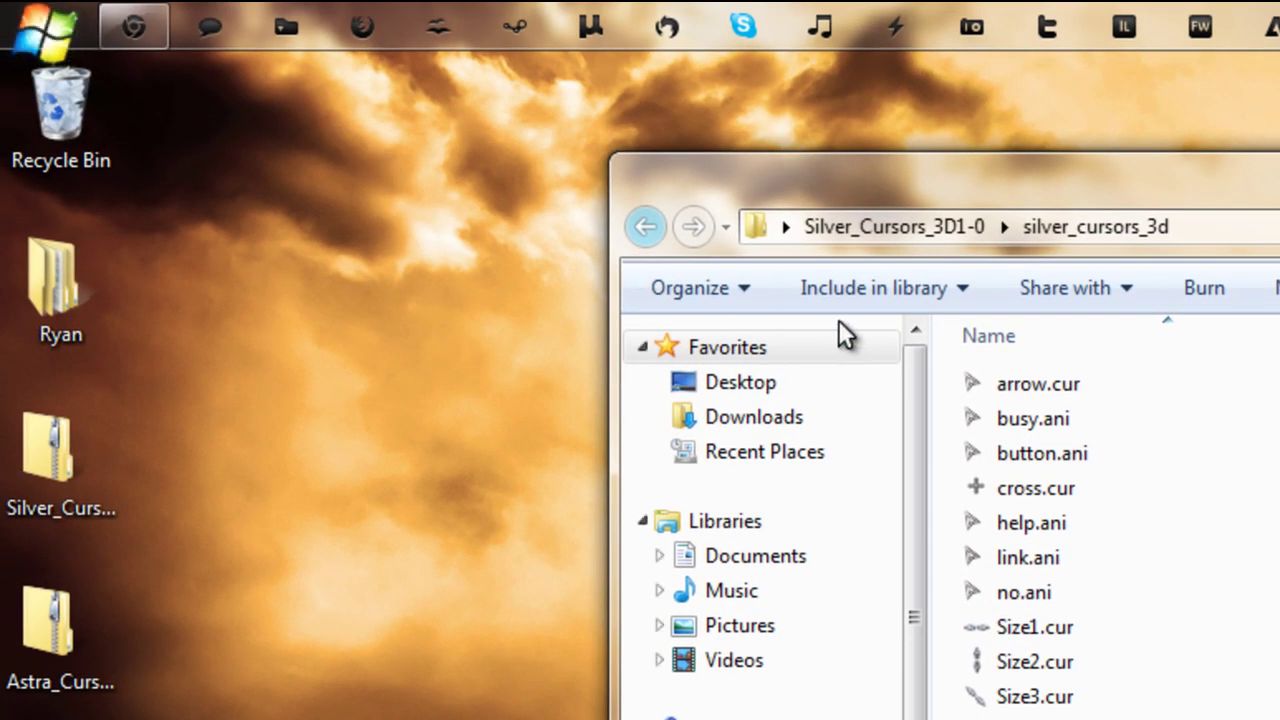
{"action": "left_click", "coordinate": [50, 28]}
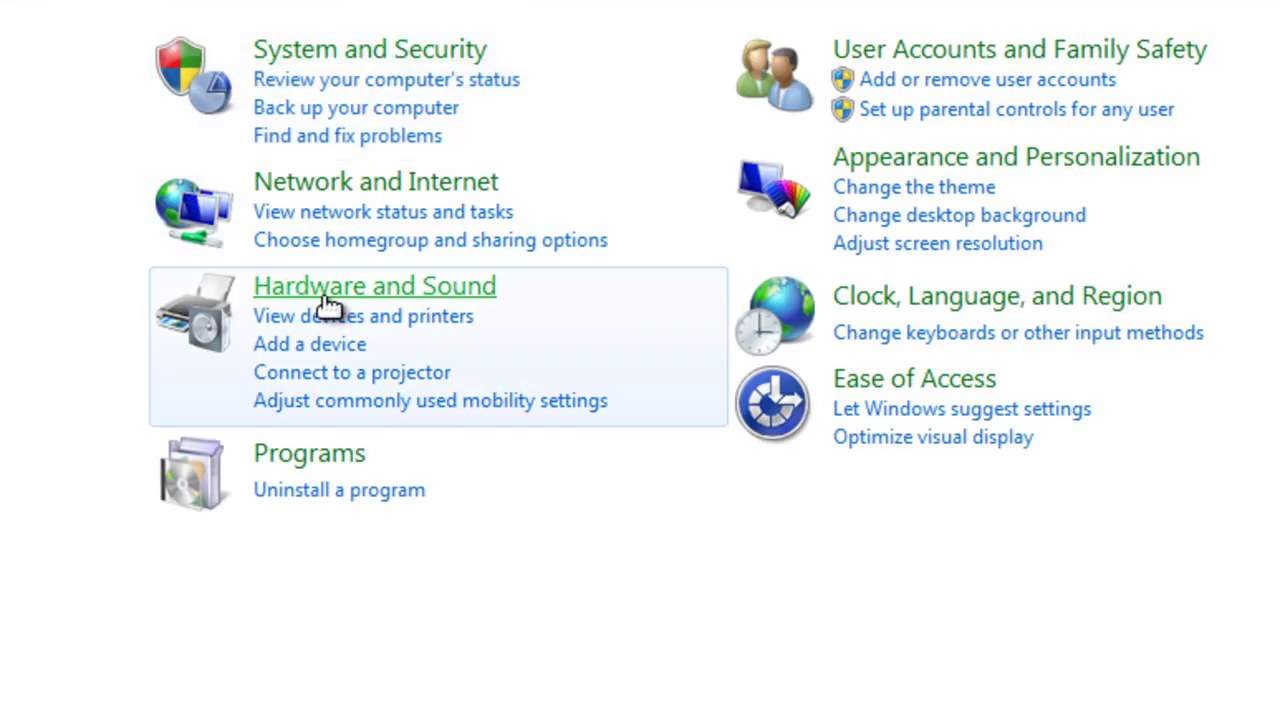
Open Mouse Properties from Hardware and Sound and switch the pointer scheme from Ubuntu to (None).
{"action": "left_click", "coordinate": [340, 300]}
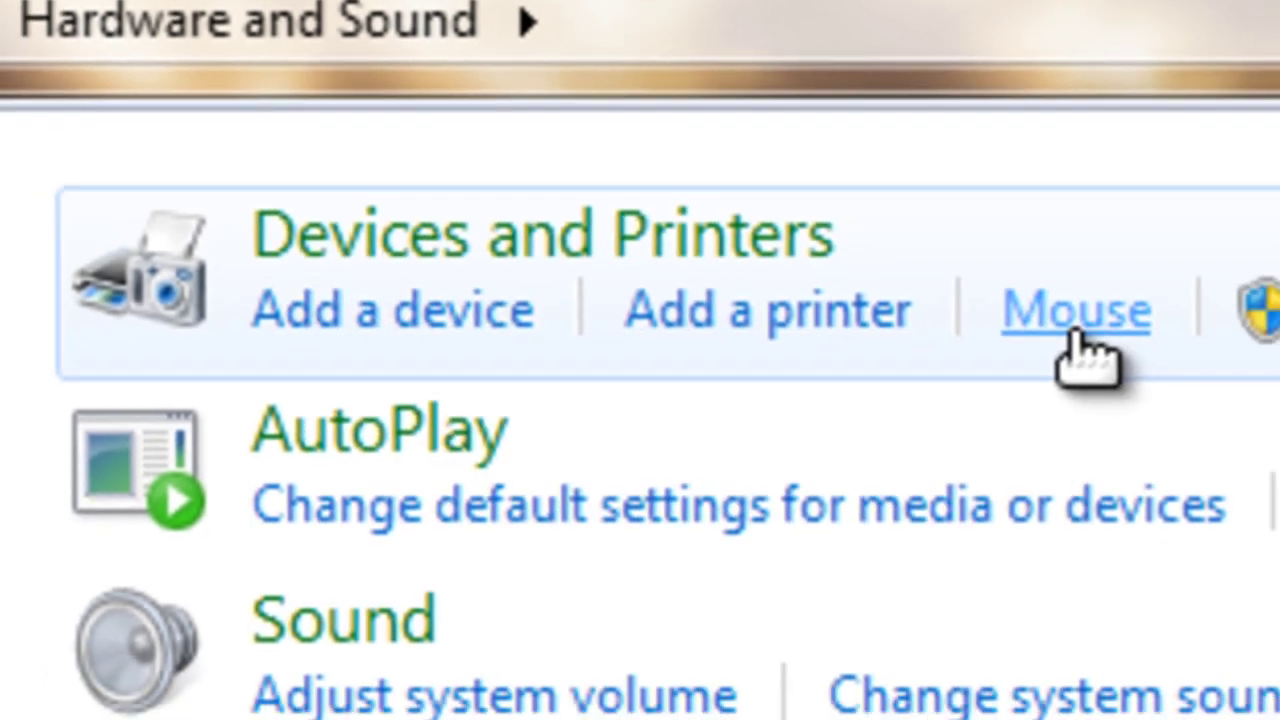
{"action": "left_click", "coordinate": [1110, 347]}
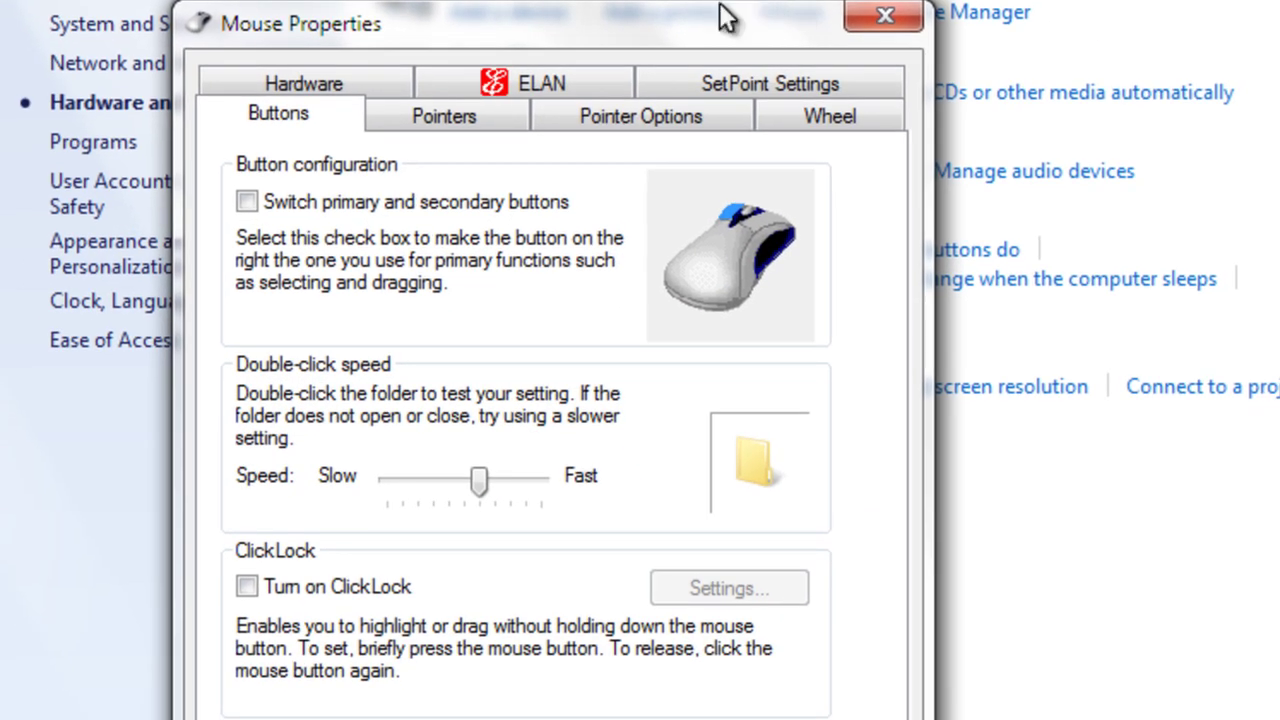
{"action": "left_click", "coordinate": [440, 118]}
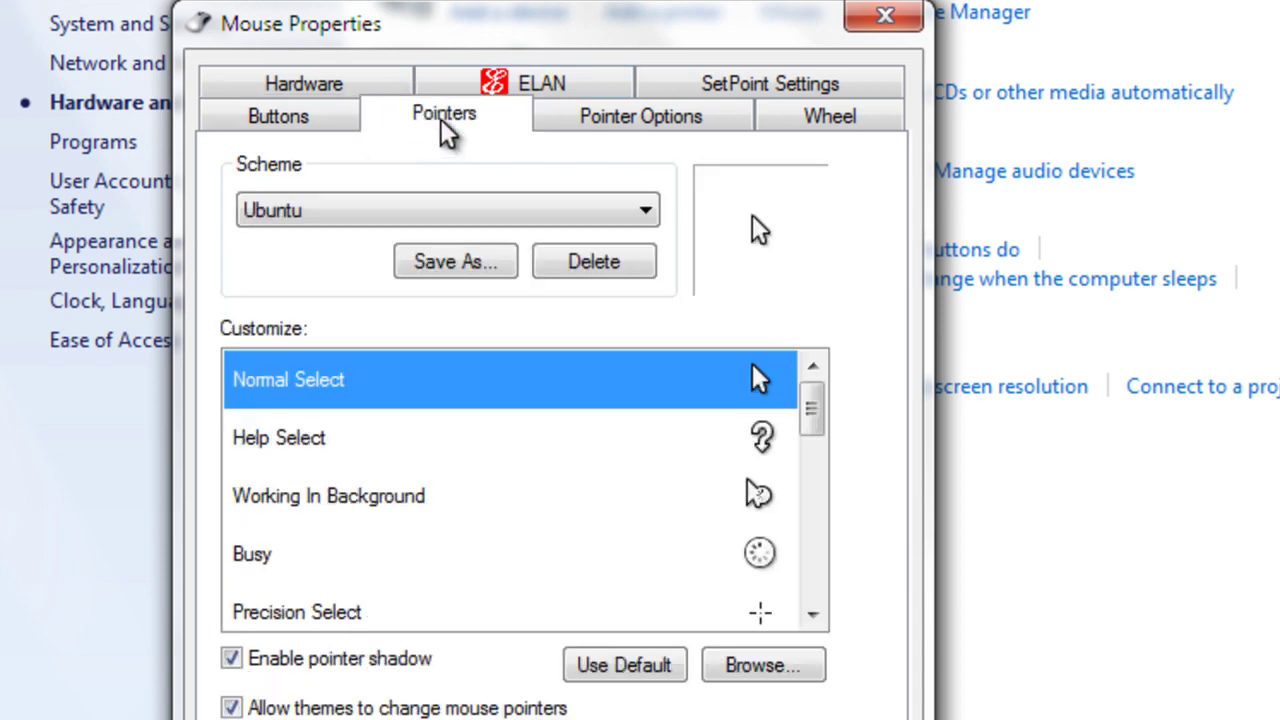
{"action": "left_click", "coordinate": [420, 208]}
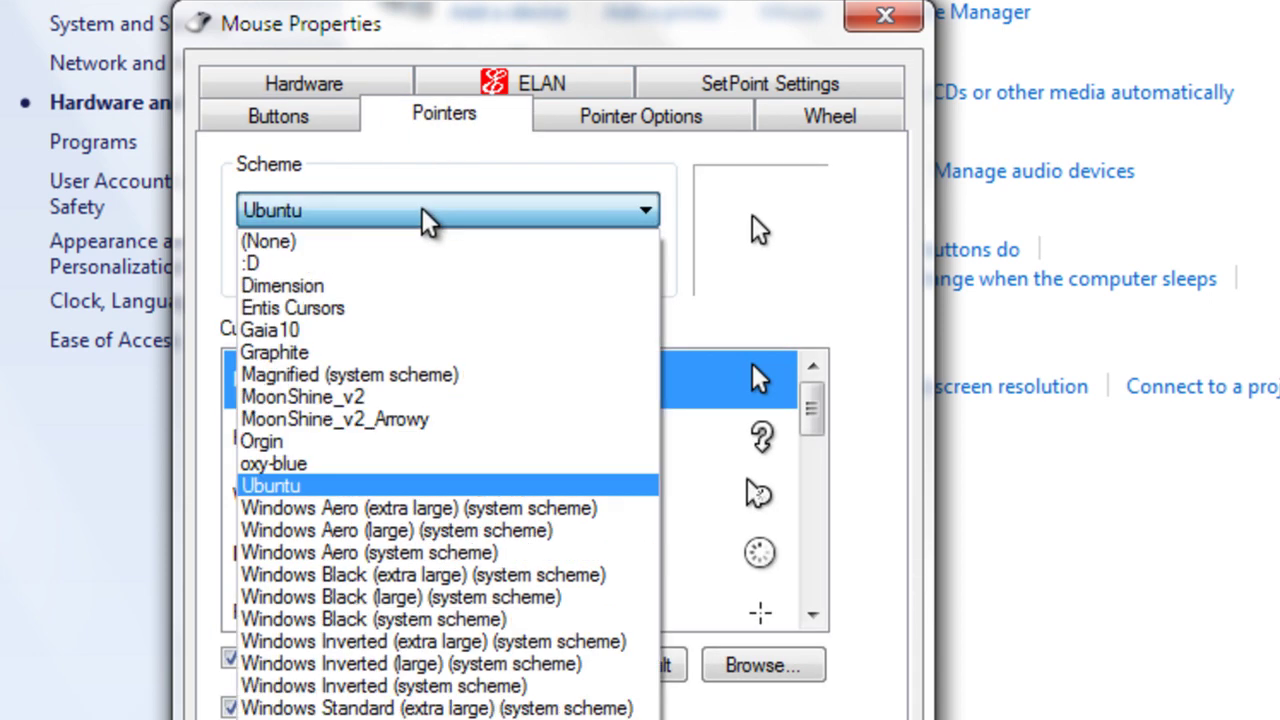
{"action": "left_click", "coordinate": [405, 244]}
{"action": "left_click_drag", "start_coordinate": [429, 34], "coordinate": [774, 51]}
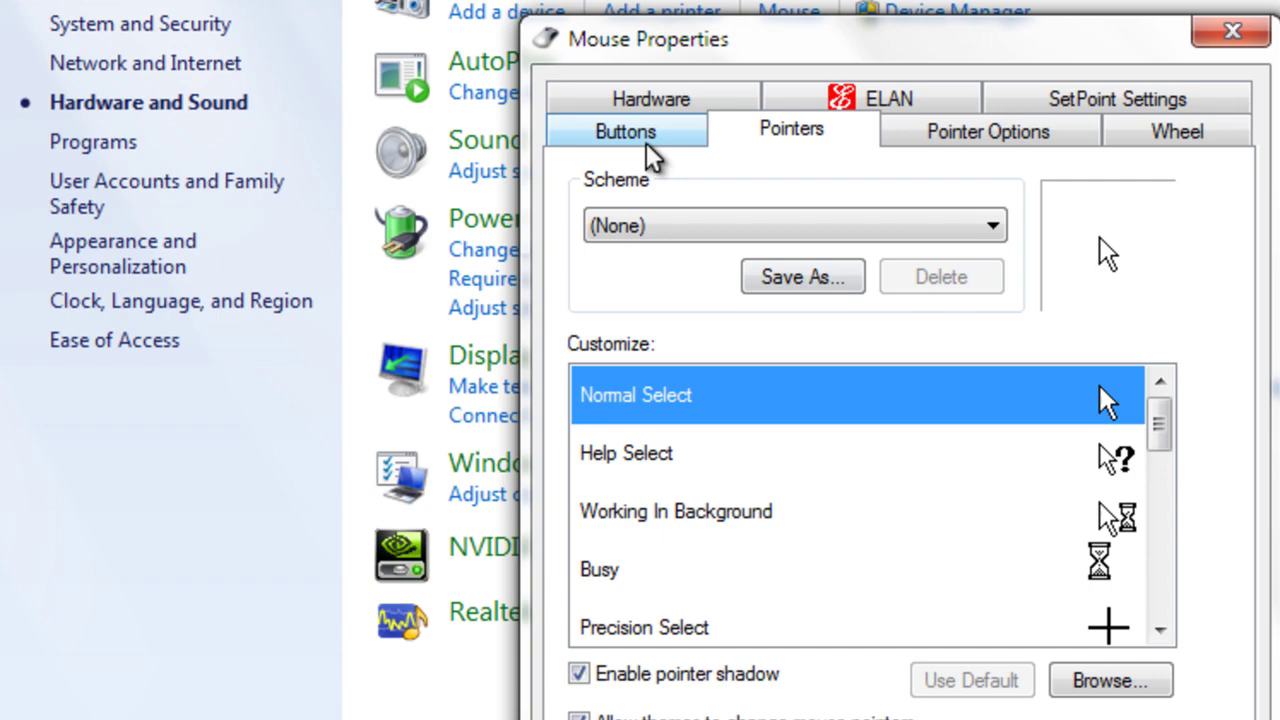
{"action": "left_click", "coordinate": [619, 222]}
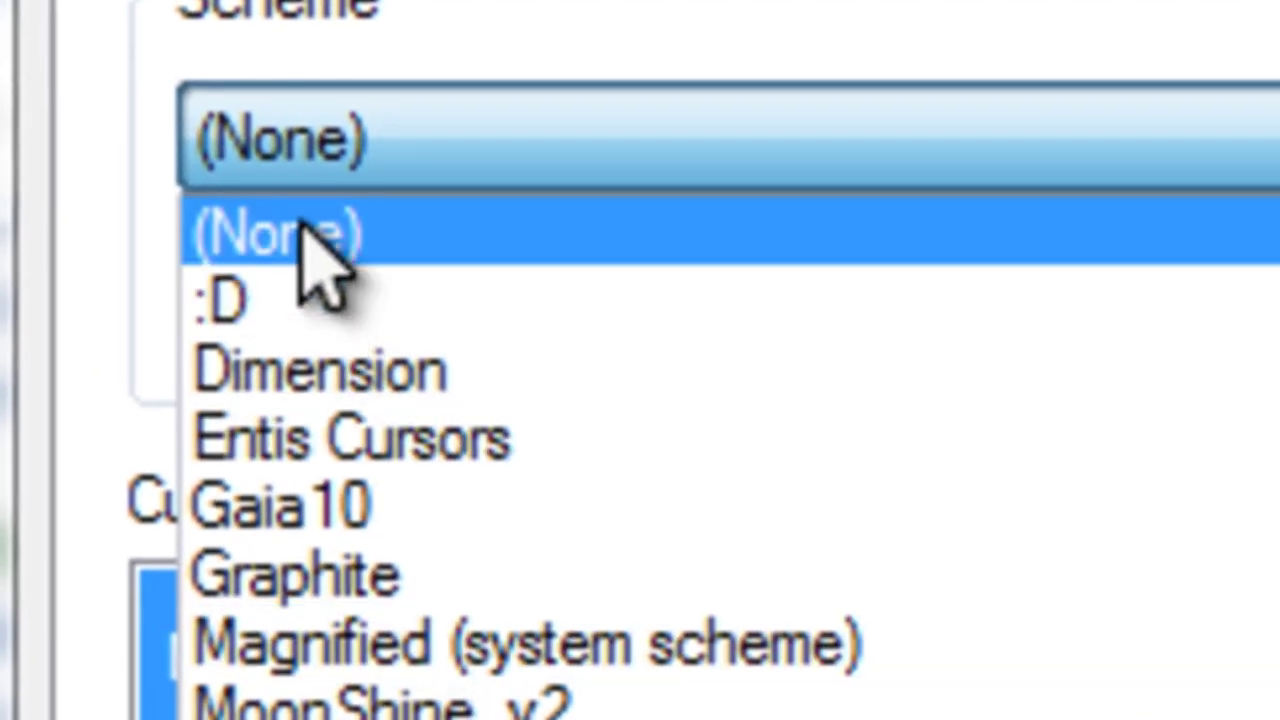
{"action": "left_click", "coordinate": [602, 250]}
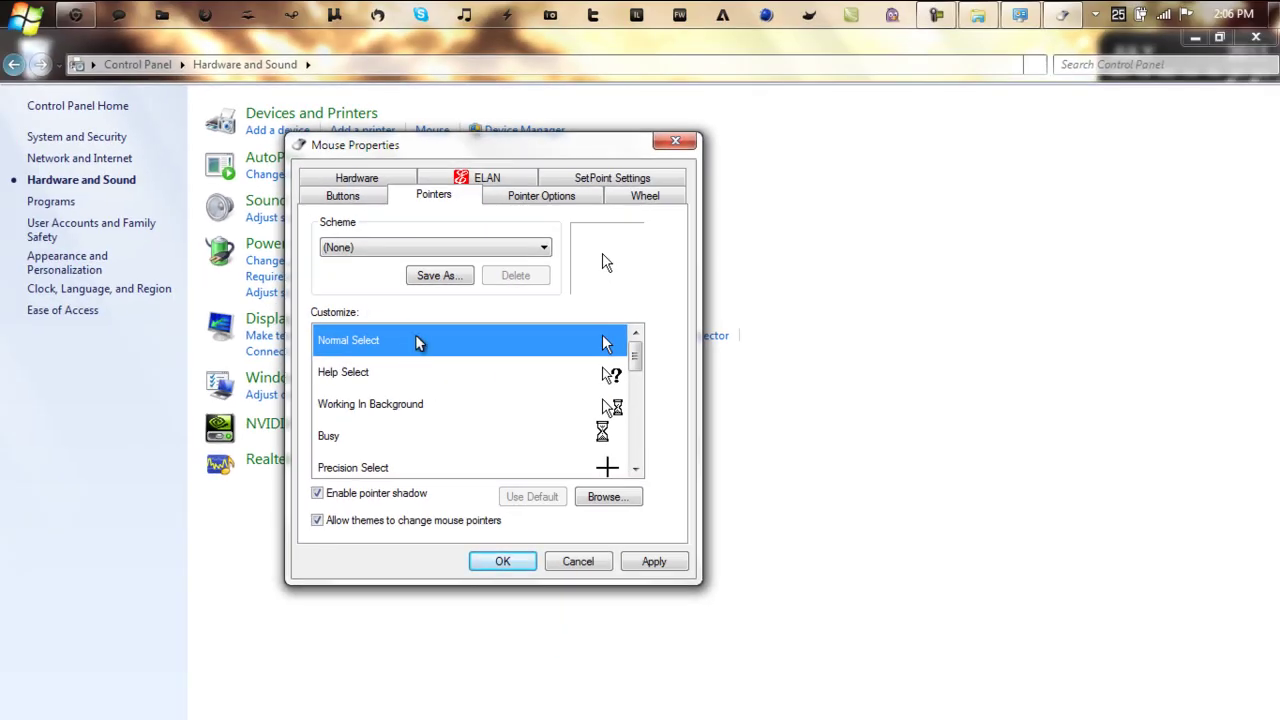
Place the silver_cursors_3d folder beside Mouse Properties and select arrow.cur.
{"action": "left_click", "coordinate": [980, 14]}
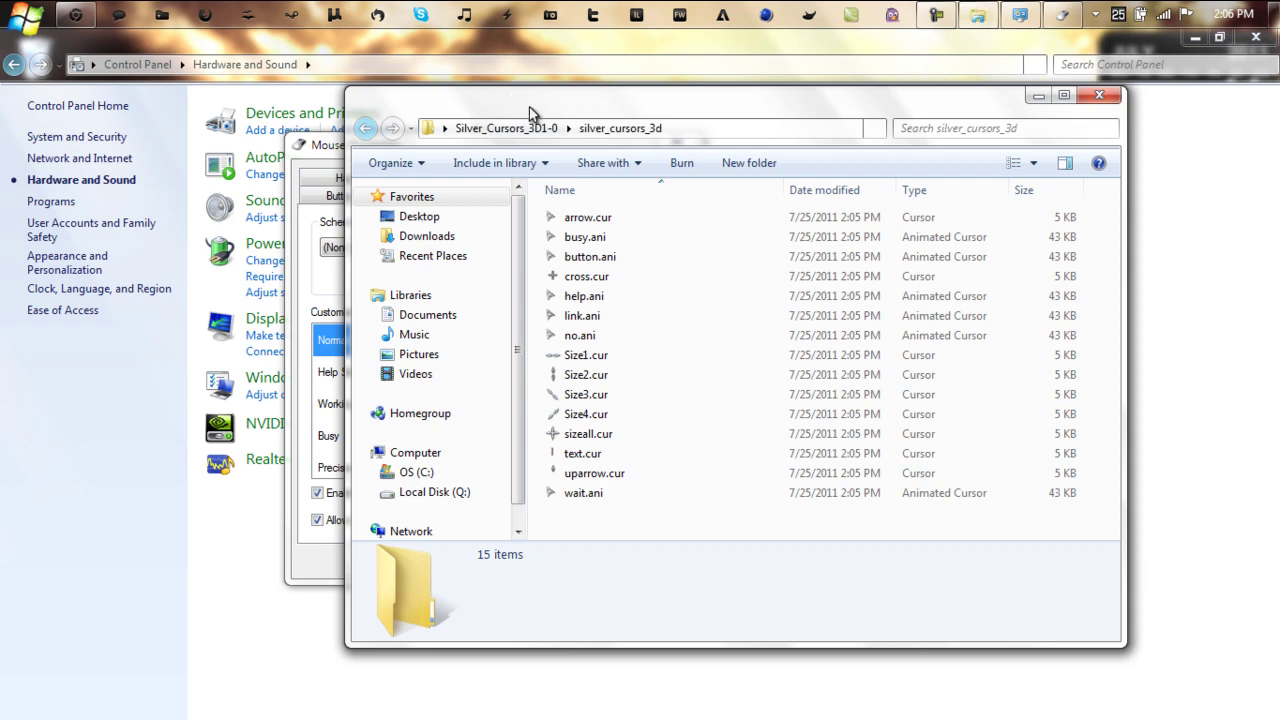
{"action": "left_click_drag", "start_coordinate": [530, 110], "coordinate": [752, 123]}
{"action": "left_click_drag", "start_coordinate": [476, 150], "coordinate": [360, 133]}
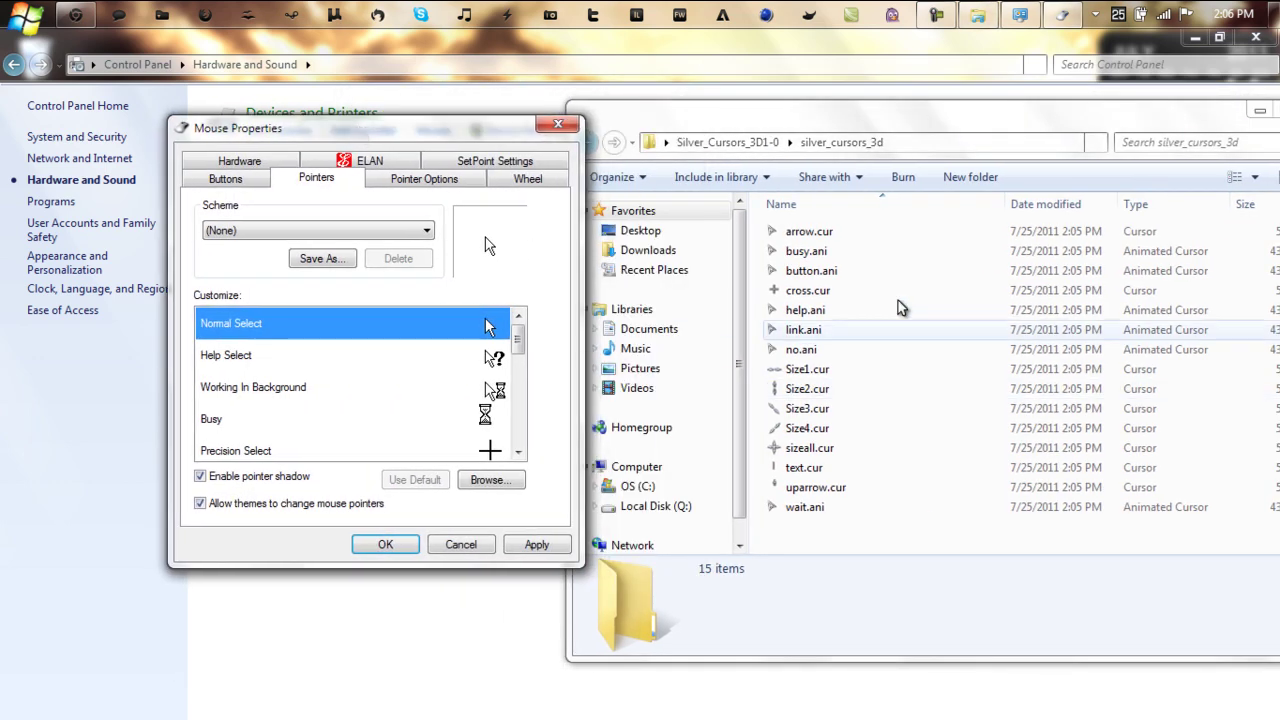
{"action": "left_click", "coordinate": [808, 118]}
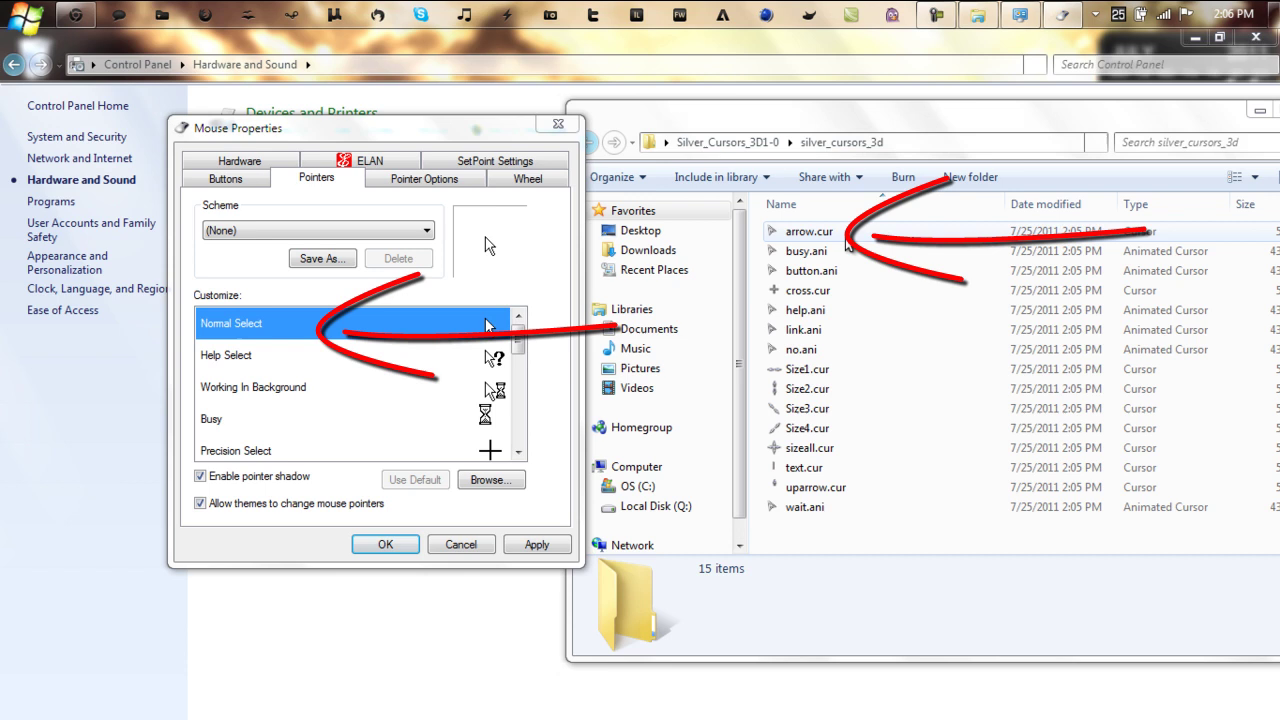
{"action": "left_click", "coordinate": [845, 235]}
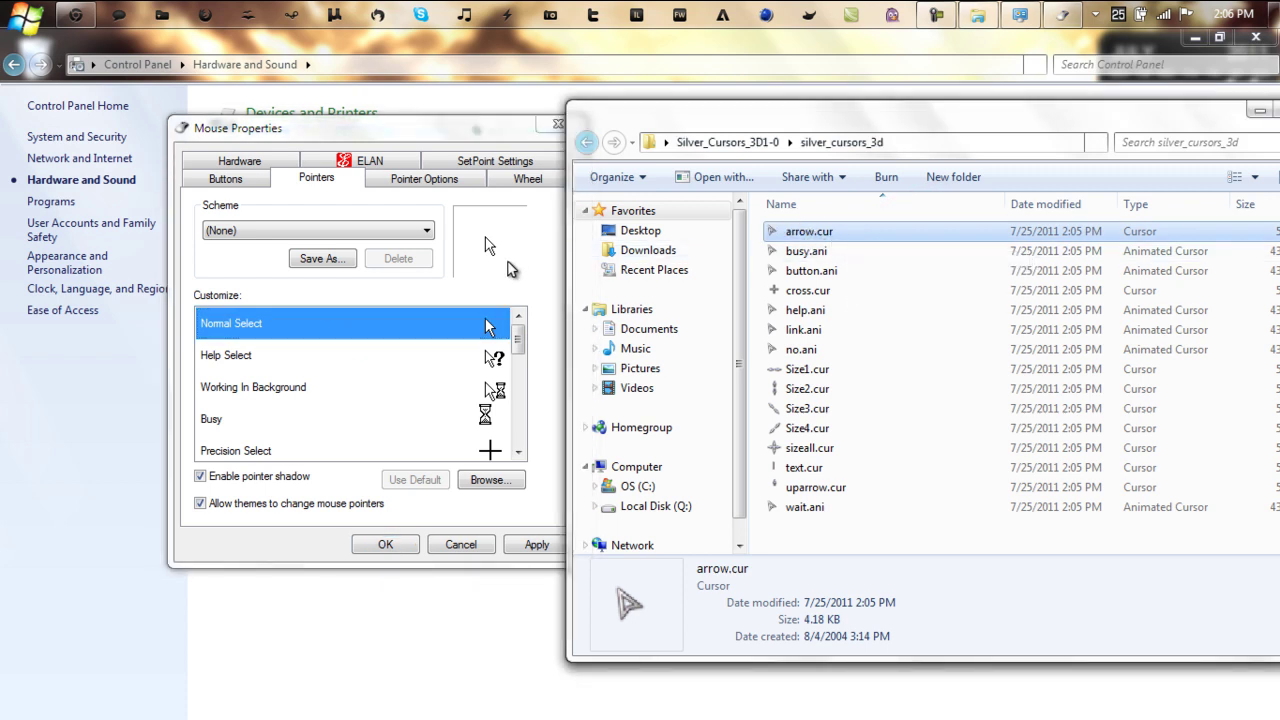
{"action": "left_click", "coordinate": [370, 333]}
{"action": "left_click_drag", "start_coordinate": [334, 146], "coordinate": [218, 157]}
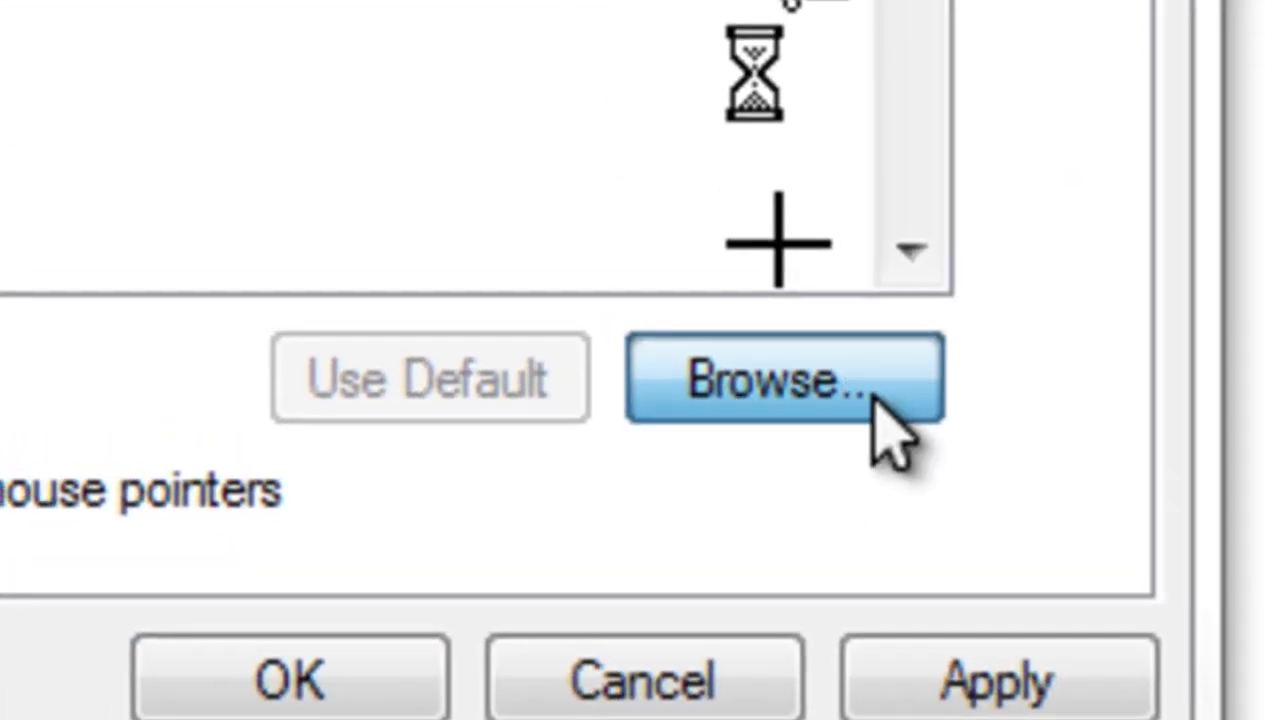
Set Normal Select to arrow.cur from the desktop's silver_cursors_3d folder.
{"action": "left_click", "coordinate": [874, 402]}
{"action": "left_click", "coordinate": [177, 268]}
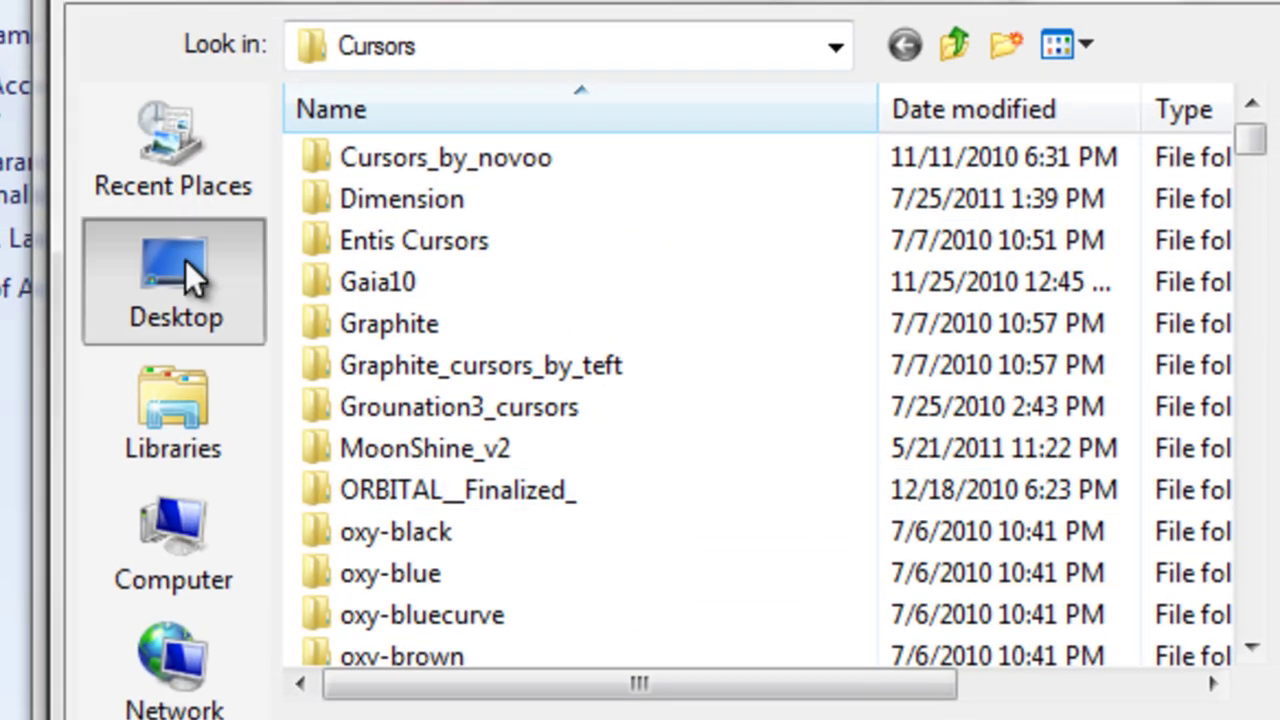
{"action": "double_click", "coordinate": [512, 507]}
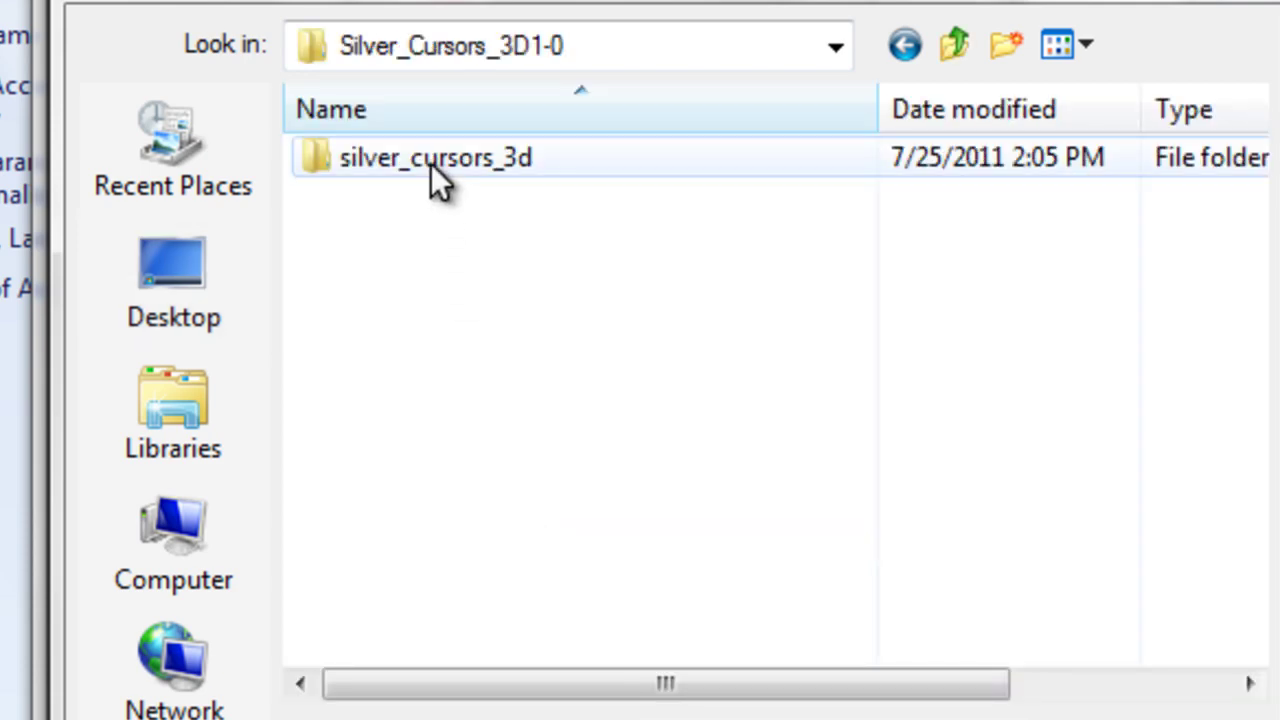
{"action": "double_click", "coordinate": [431, 164]}
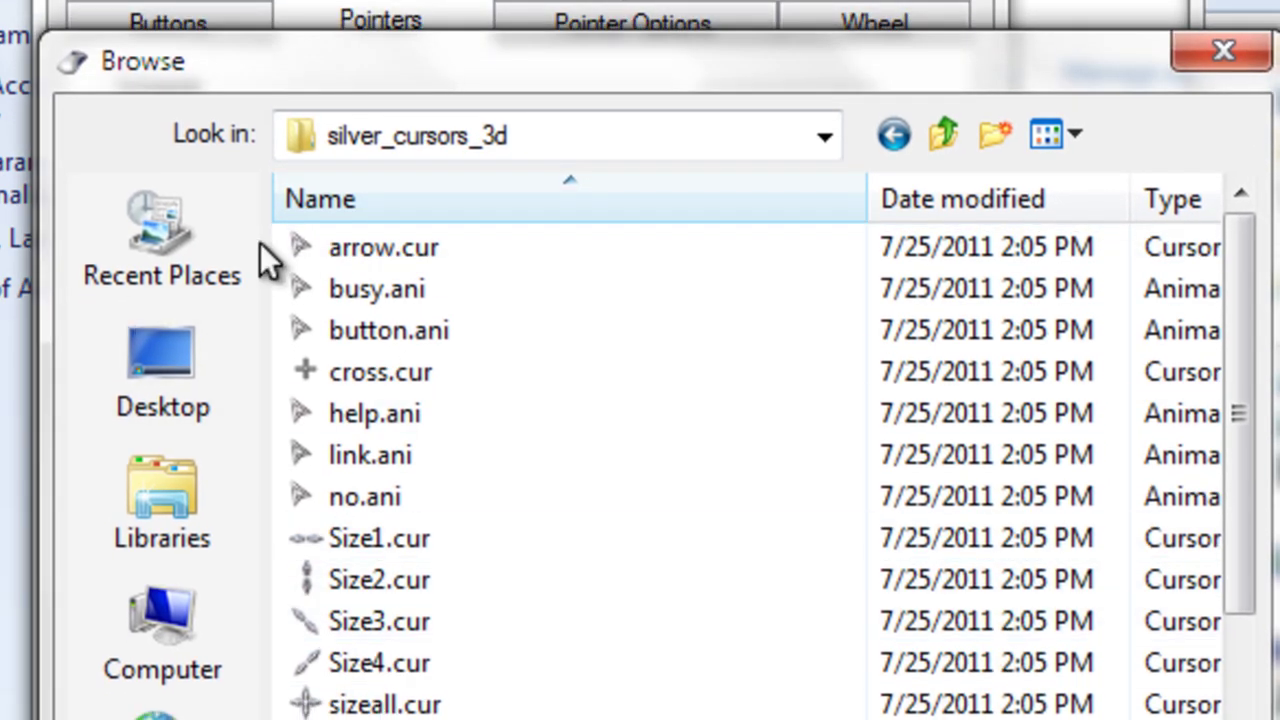
{"action": "left_click_drag", "start_coordinate": [470, 63], "coordinate": [998, 91]}
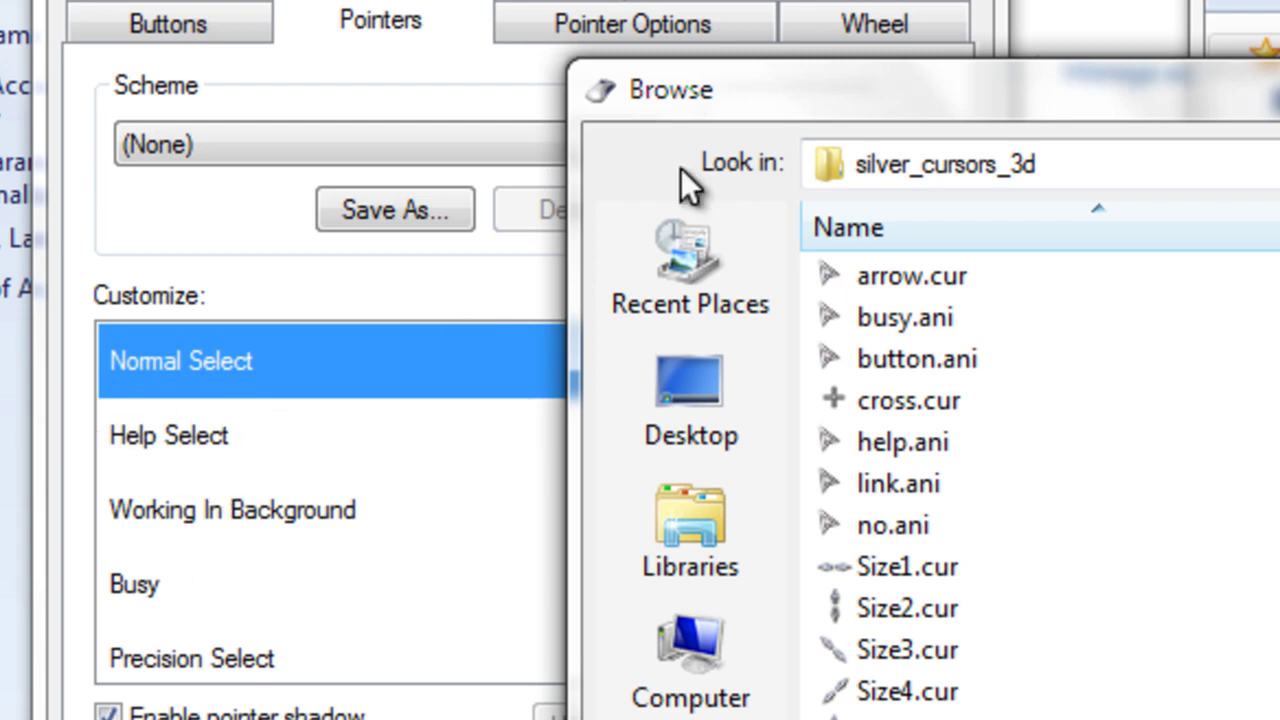
{"action": "left_click_drag", "start_coordinate": [779, 93], "coordinate": [639, 93]}
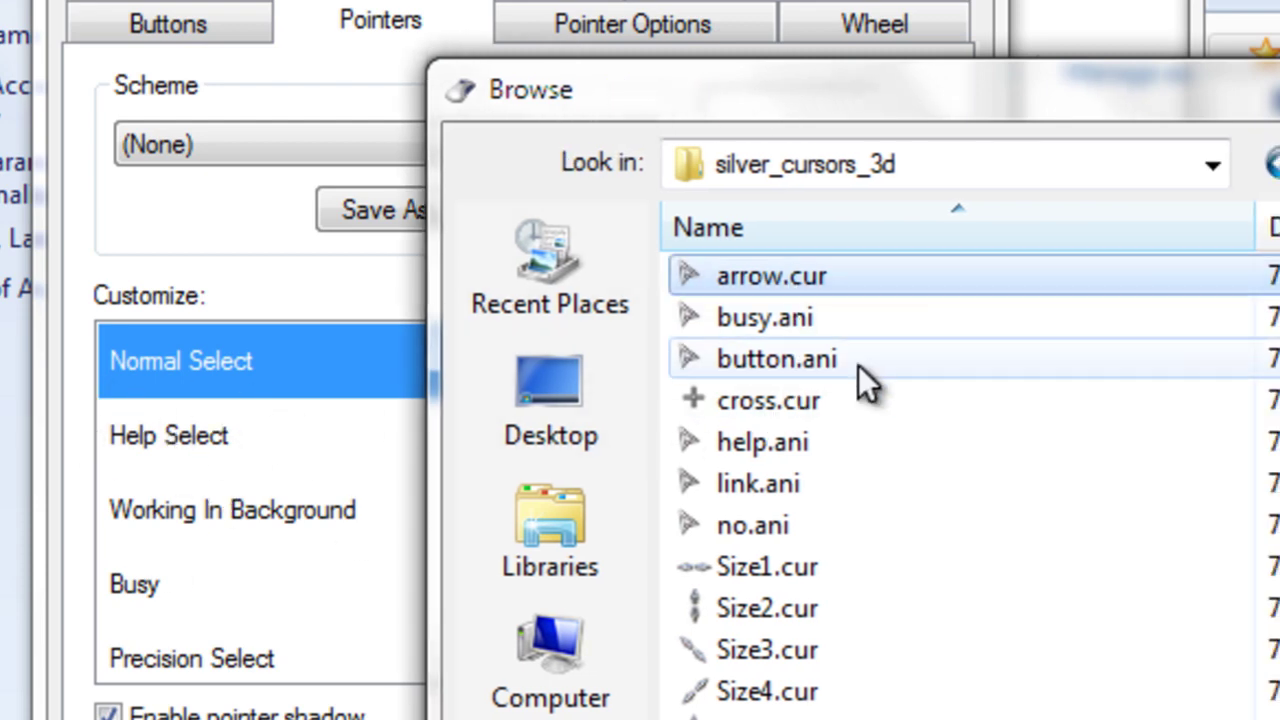
{"action": "double_click", "coordinate": [770, 276]}
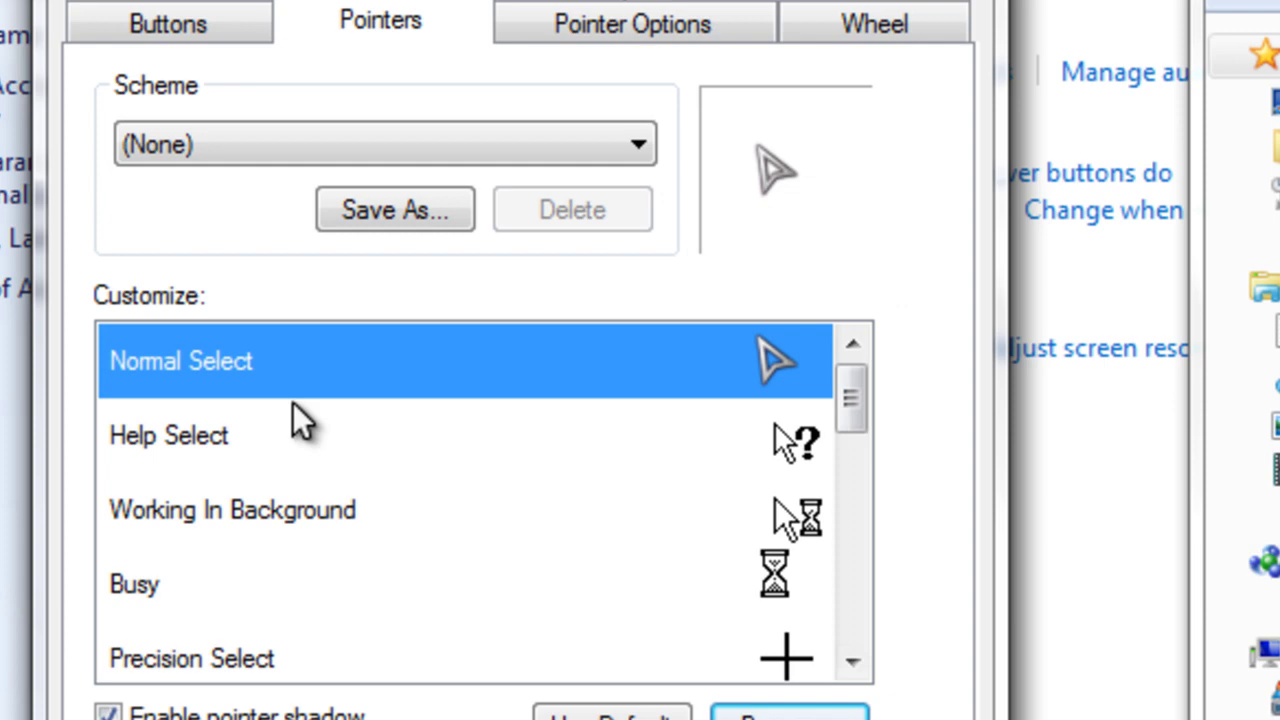
Set Help Select to help.ani and Working In Background to Size3.cur.
{"action": "left_click", "coordinate": [300, 430]}
{"action": "left_click", "coordinate": [789, 712]}
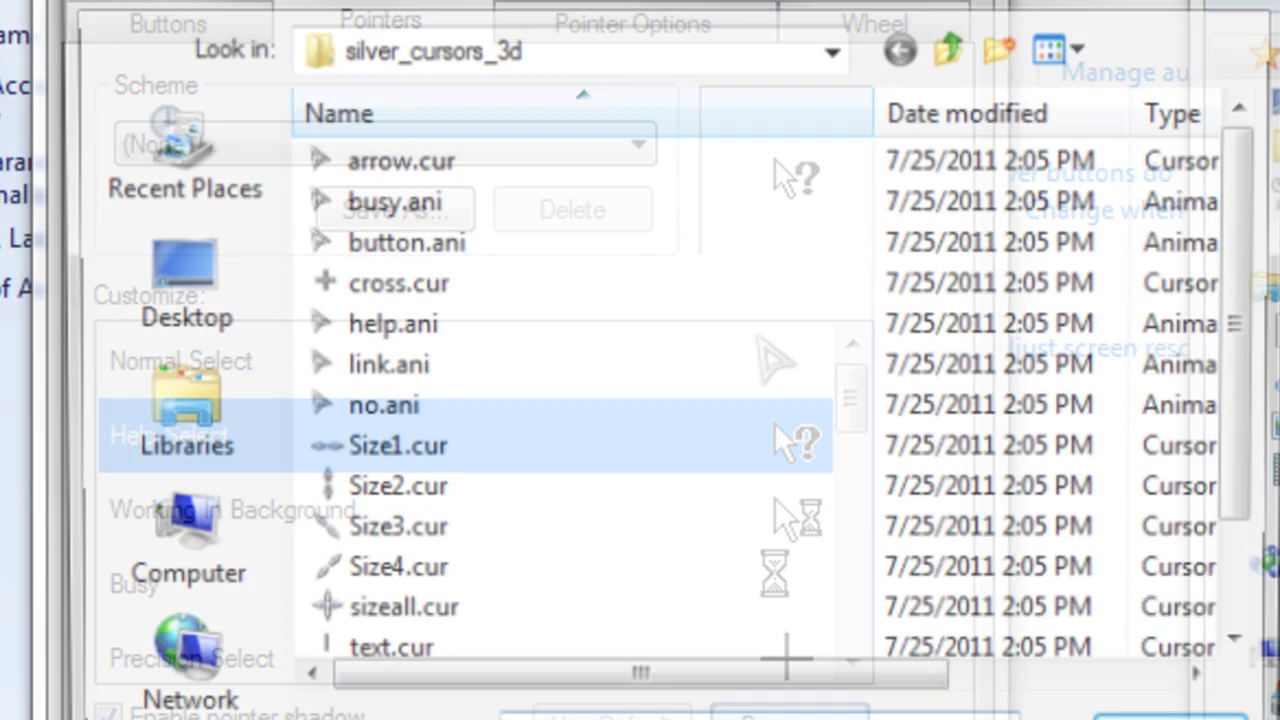
{"action": "left_click", "coordinate": [416, 328]}
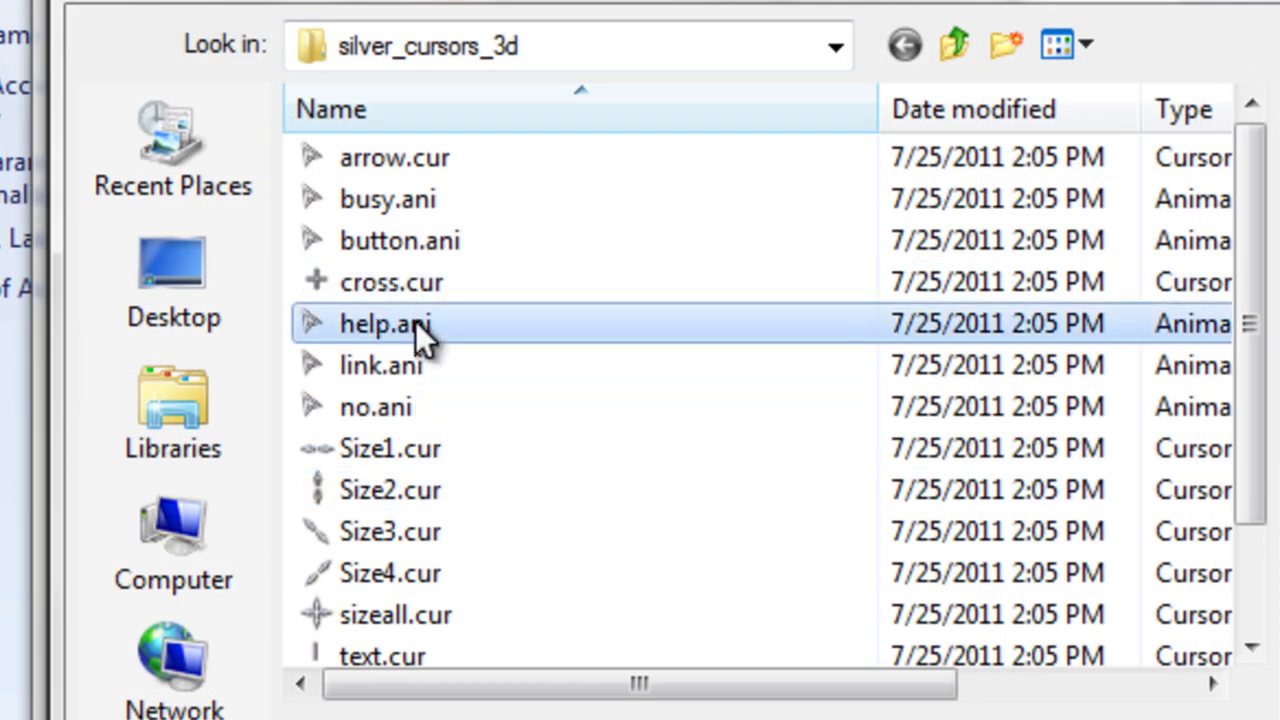
{"action": "left_click", "coordinate": [1130, 719]}
{"action": "left_click", "coordinate": [323, 509]}
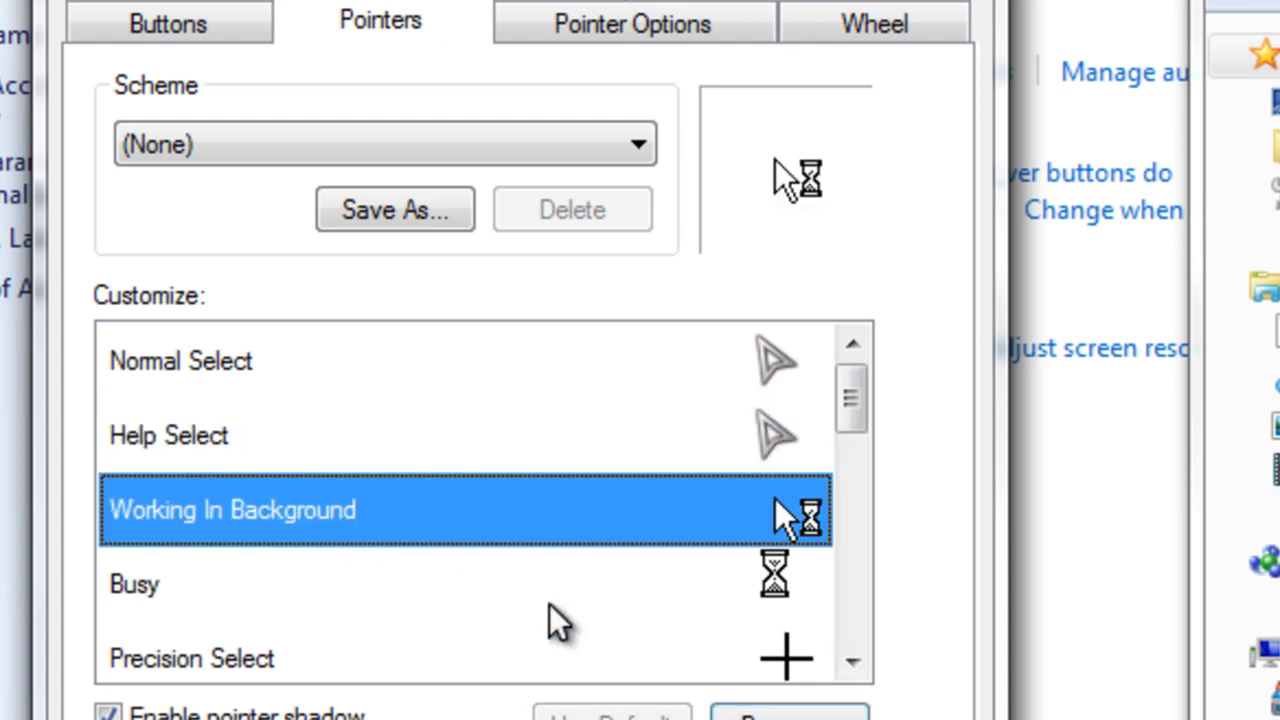
{"action": "left_click", "coordinate": [789, 712]}
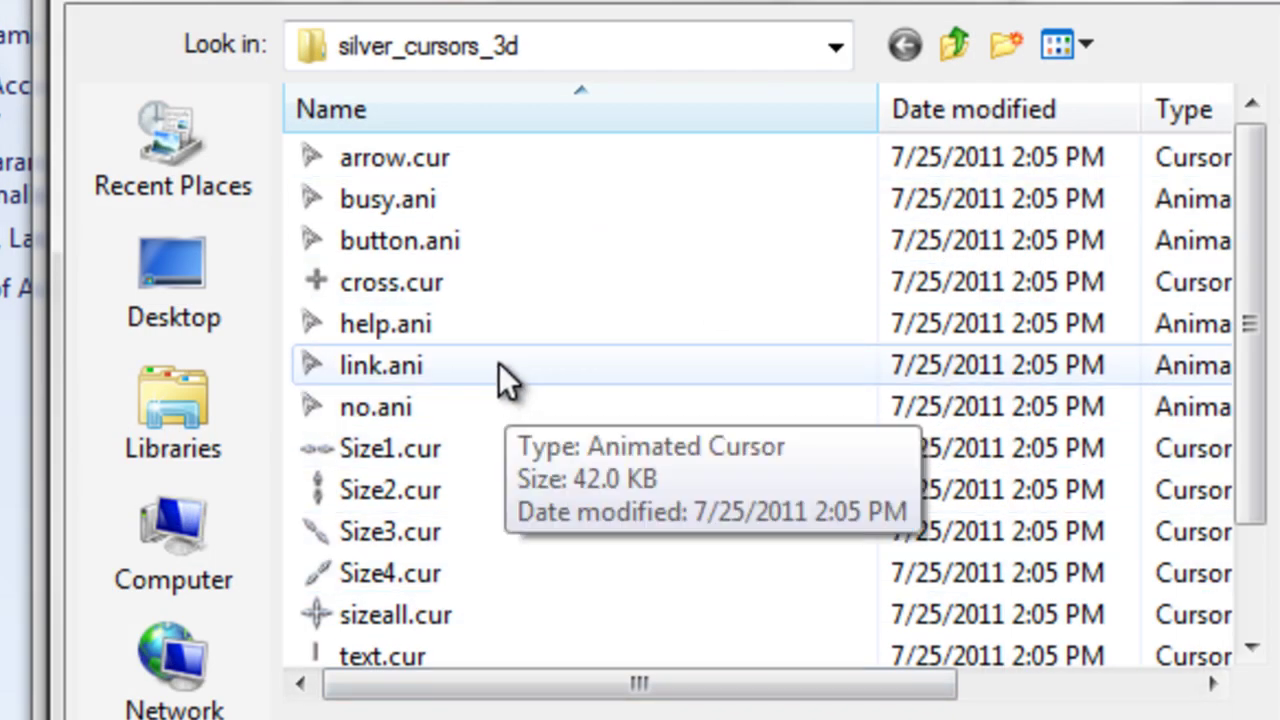
{"action": "scroll", "coordinate": [550, 264], "scroll_direction": "down", "scroll_amount": 1}
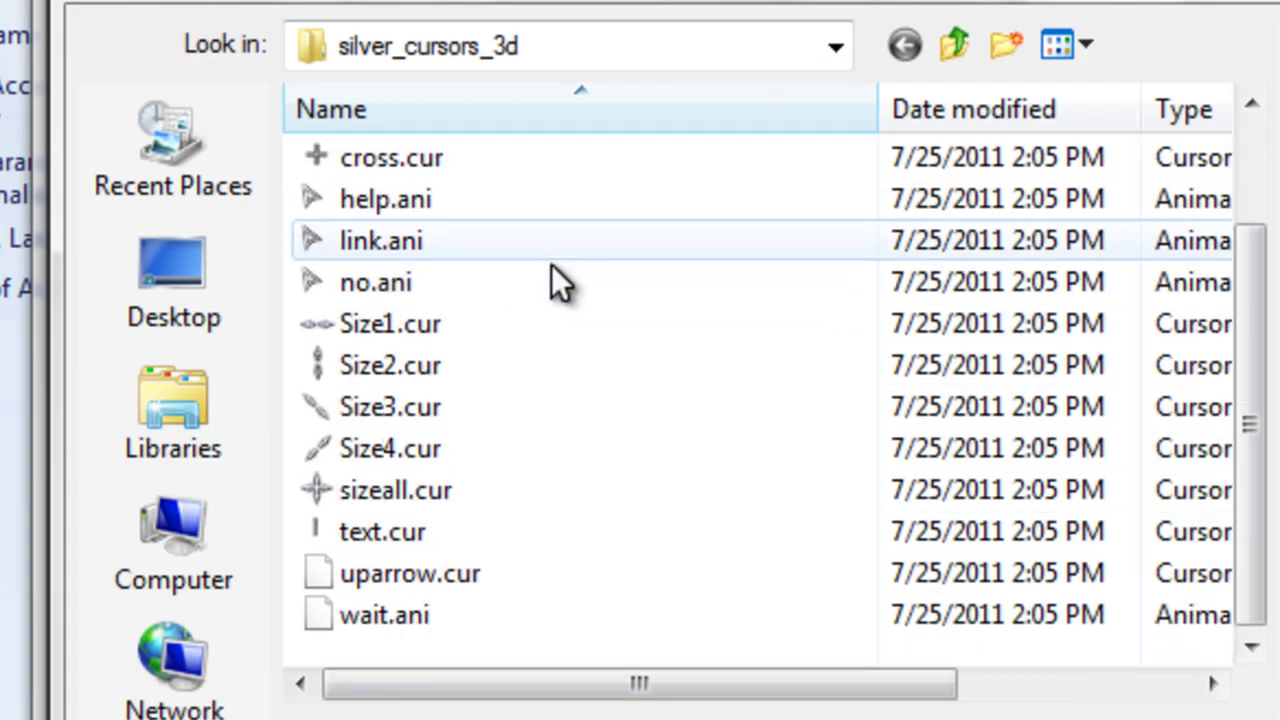
{"action": "left_click", "coordinate": [390, 406]}
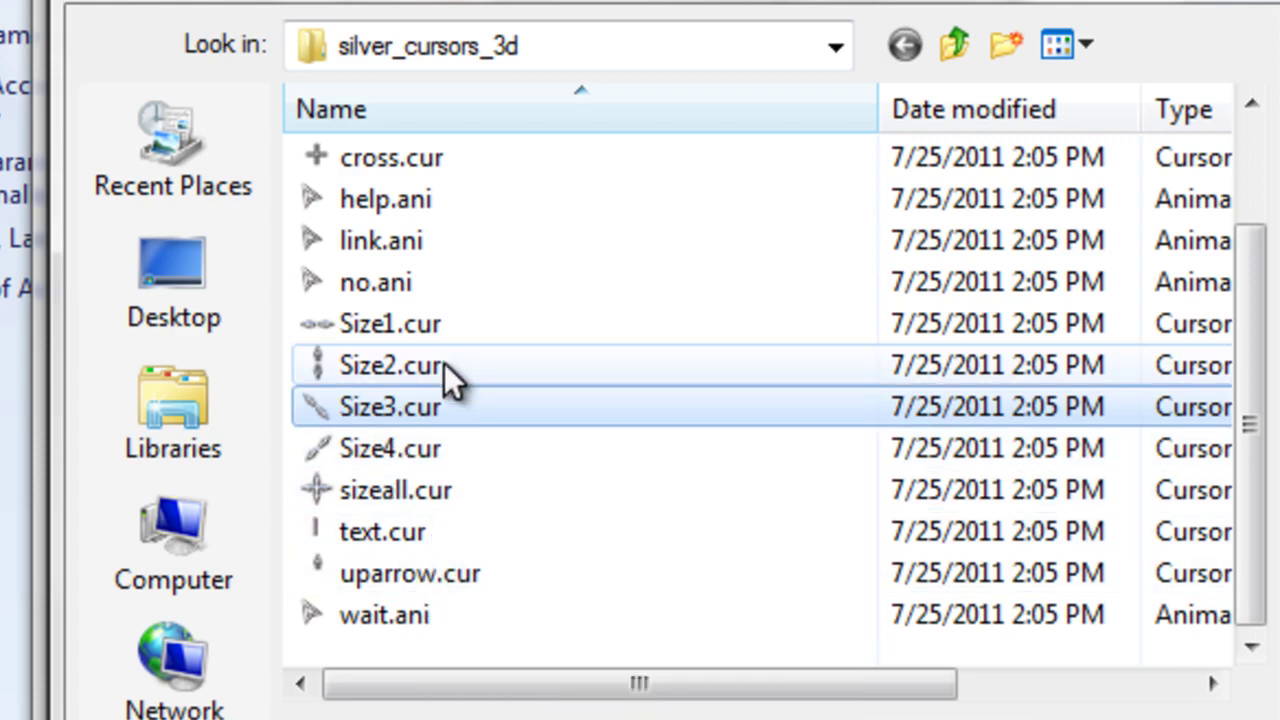
{"action": "left_click_drag", "start_coordinate": [343, 6], "coordinate": [404, 0]}
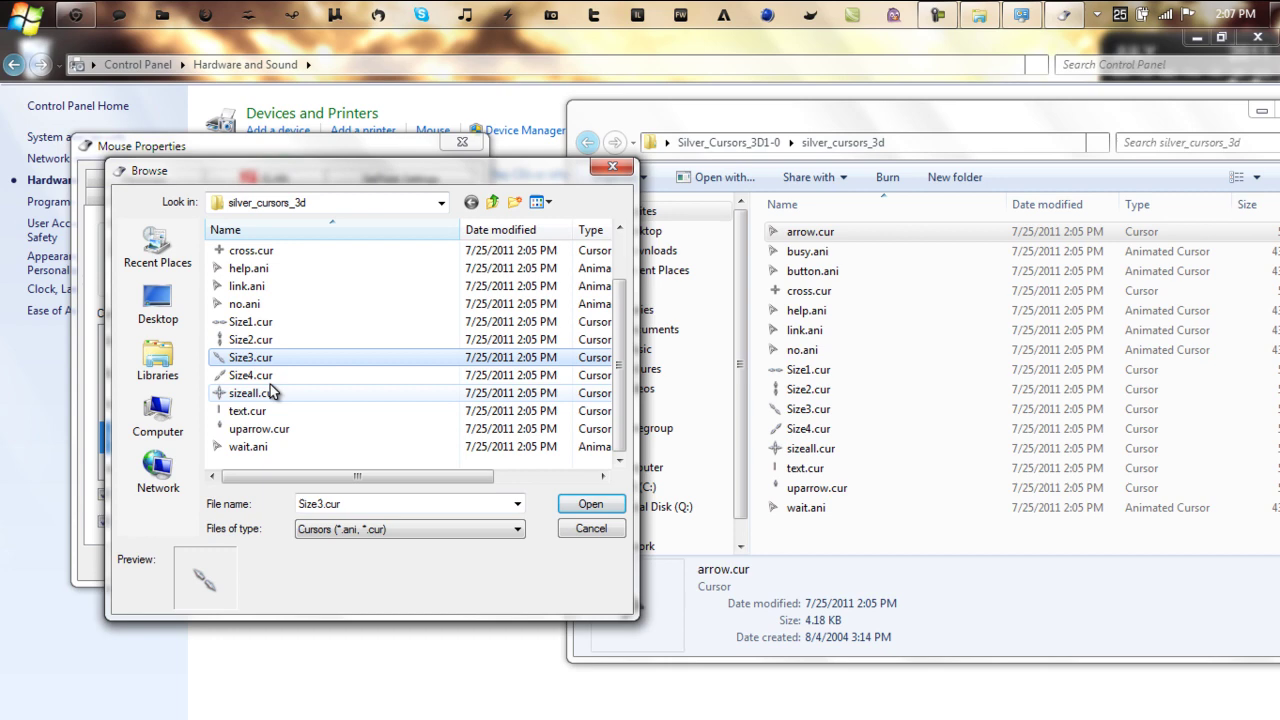
Set Text Select to text.cur and Link Select to link.ani, then check Precision Select and Handwriting.
{"action": "left_click", "coordinate": [271, 411]}
{"action": "left_click", "coordinate": [590, 503]}
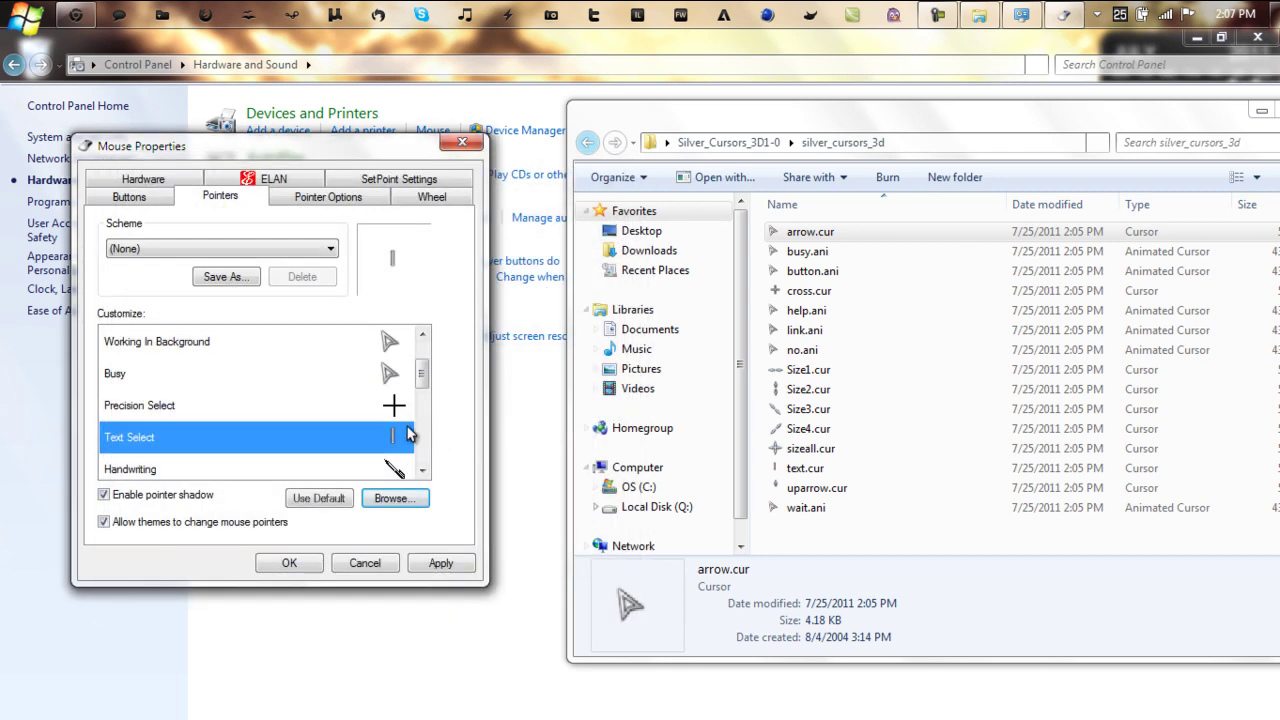
{"action": "left_click", "coordinate": [395, 498]}
{"action": "left_click", "coordinate": [222, 343]}
{"action": "left_click", "coordinate": [563, 508]}
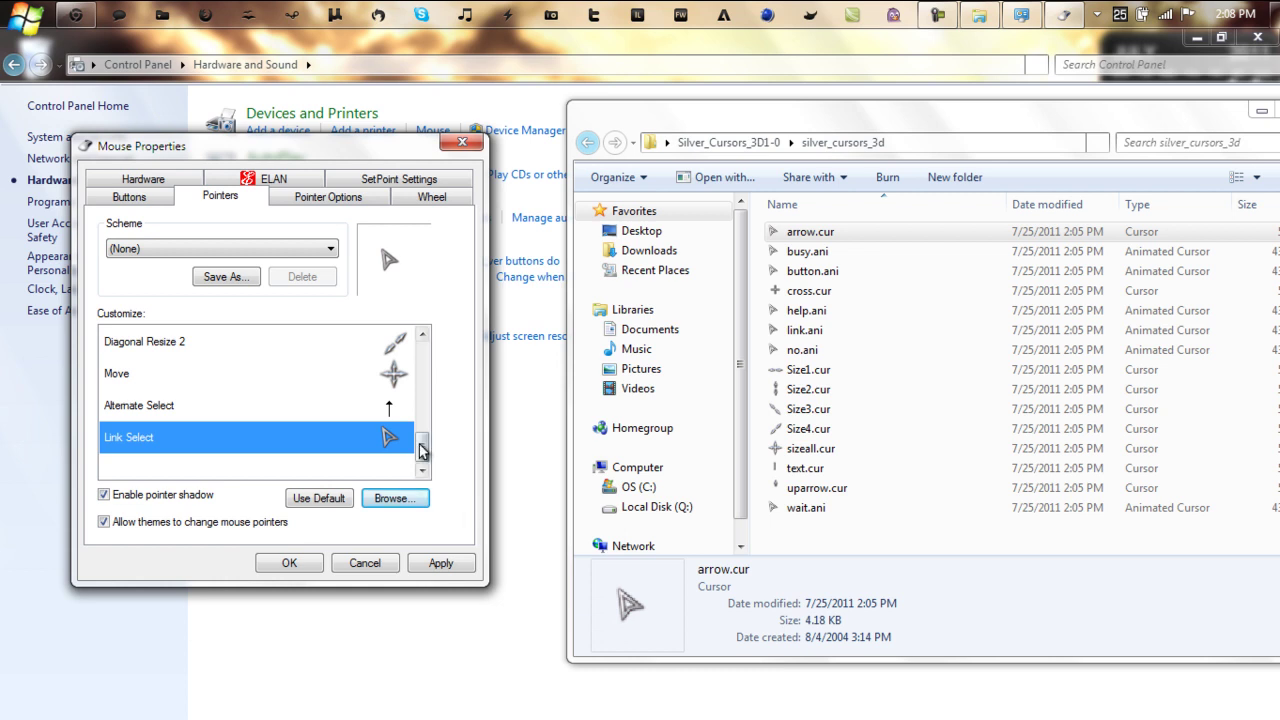
{"action": "left_click_drag", "start_coordinate": [425, 450], "coordinate": [423, 395]}
{"action": "left_click", "coordinate": [388, 405]}
{"action": "left_click", "coordinate": [208, 443]}
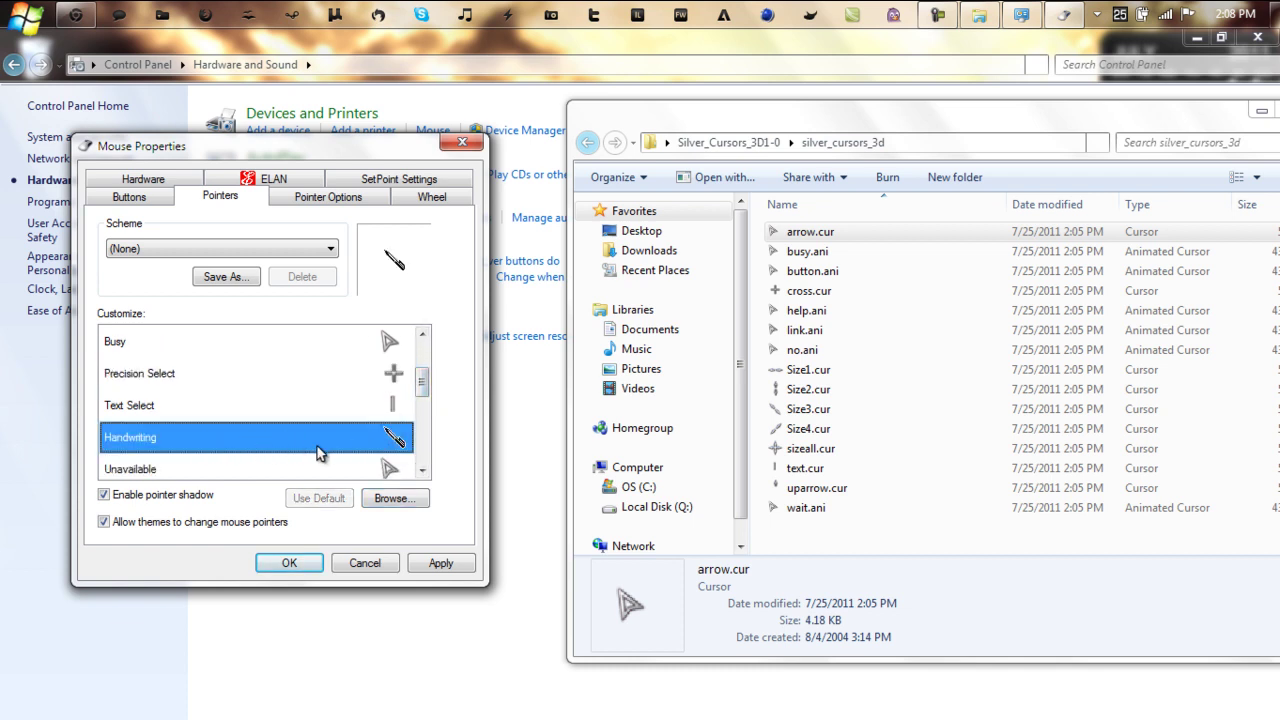
{"action": "left_click_drag", "start_coordinate": [421, 390], "coordinate": [423, 345]}
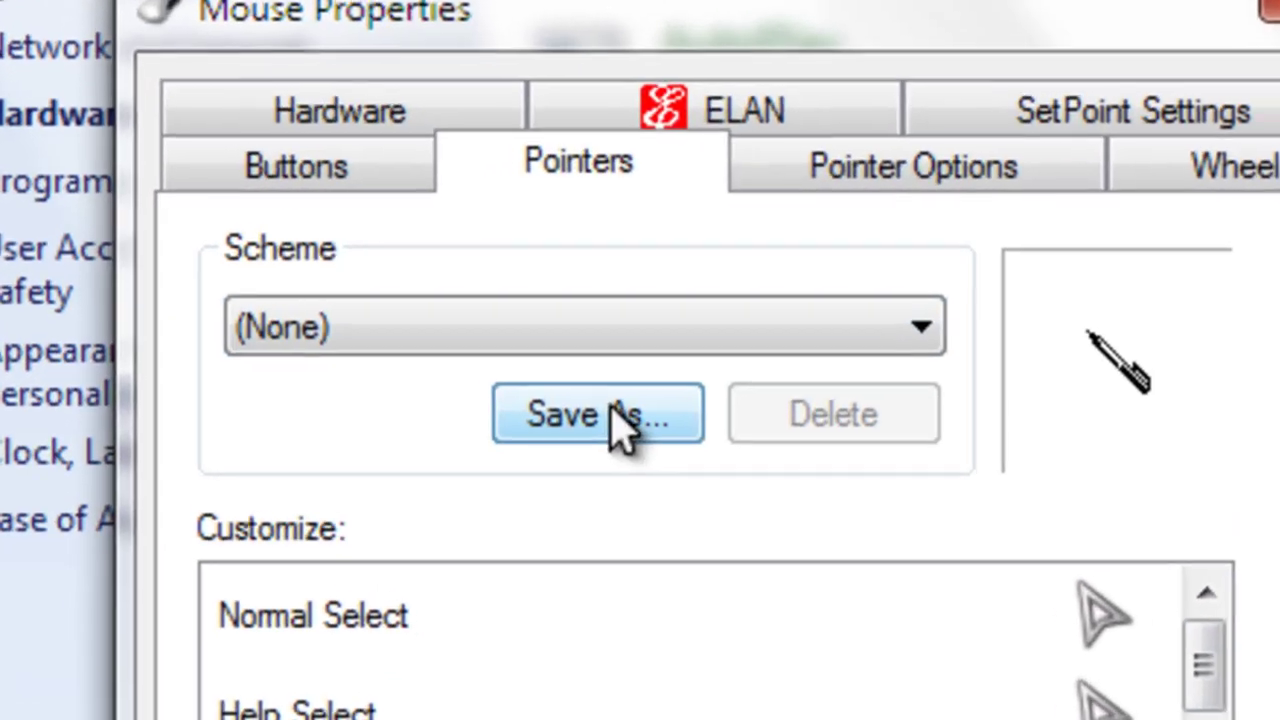
Save the custom cursors as the scheme 'Silver Cursors 3D' and apply it.
{"action": "left_click", "coordinate": [311, 306]}
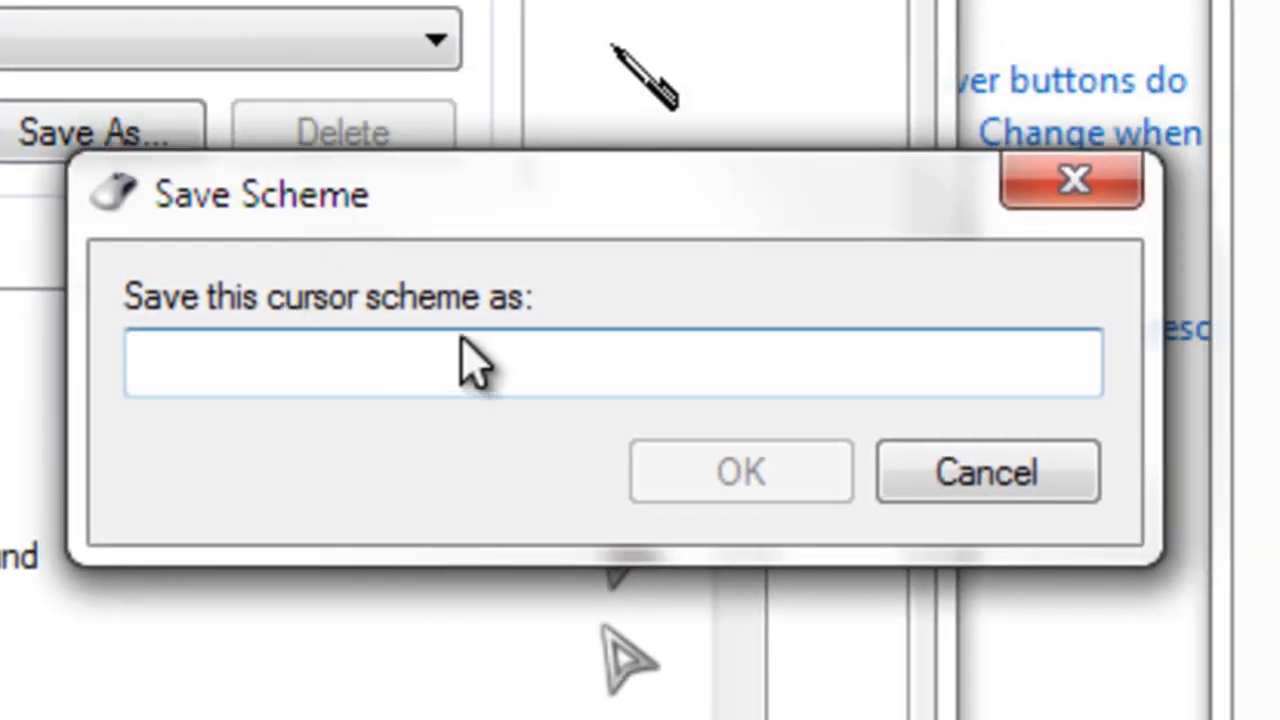
{"action": "type", "text": "Silver Cursors 3D"}
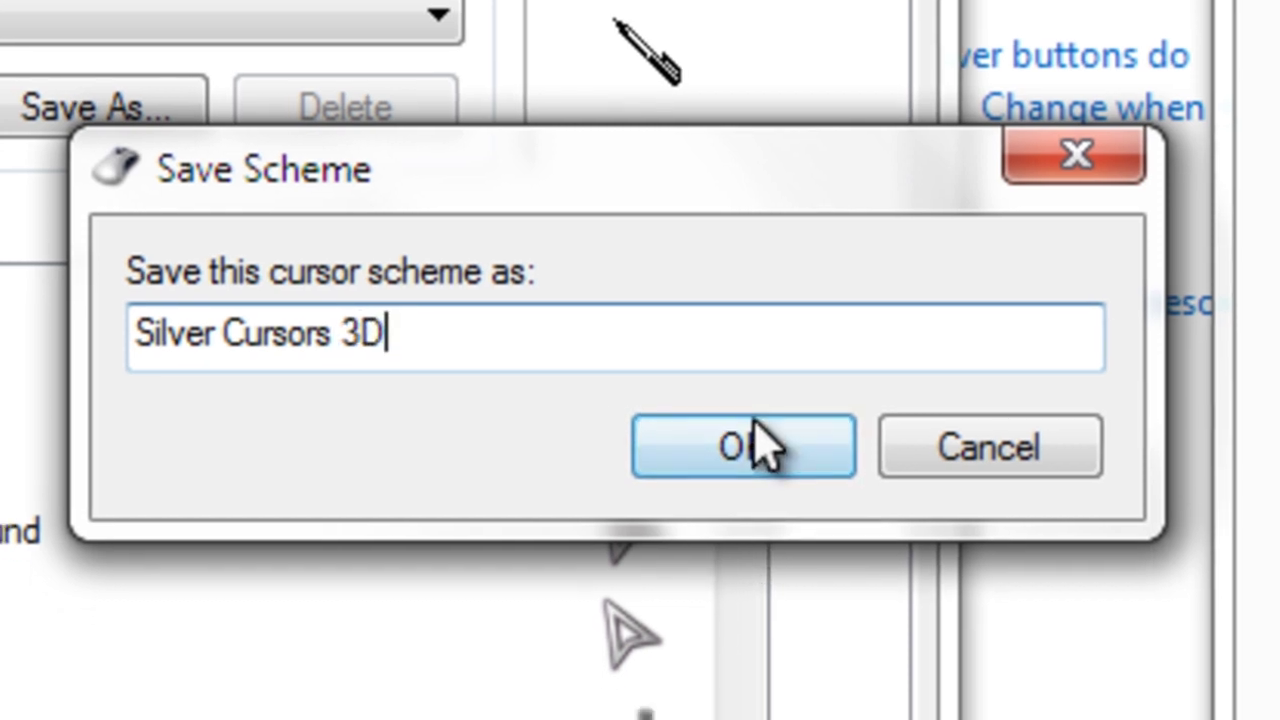
{"action": "left_click", "coordinate": [752, 458]}
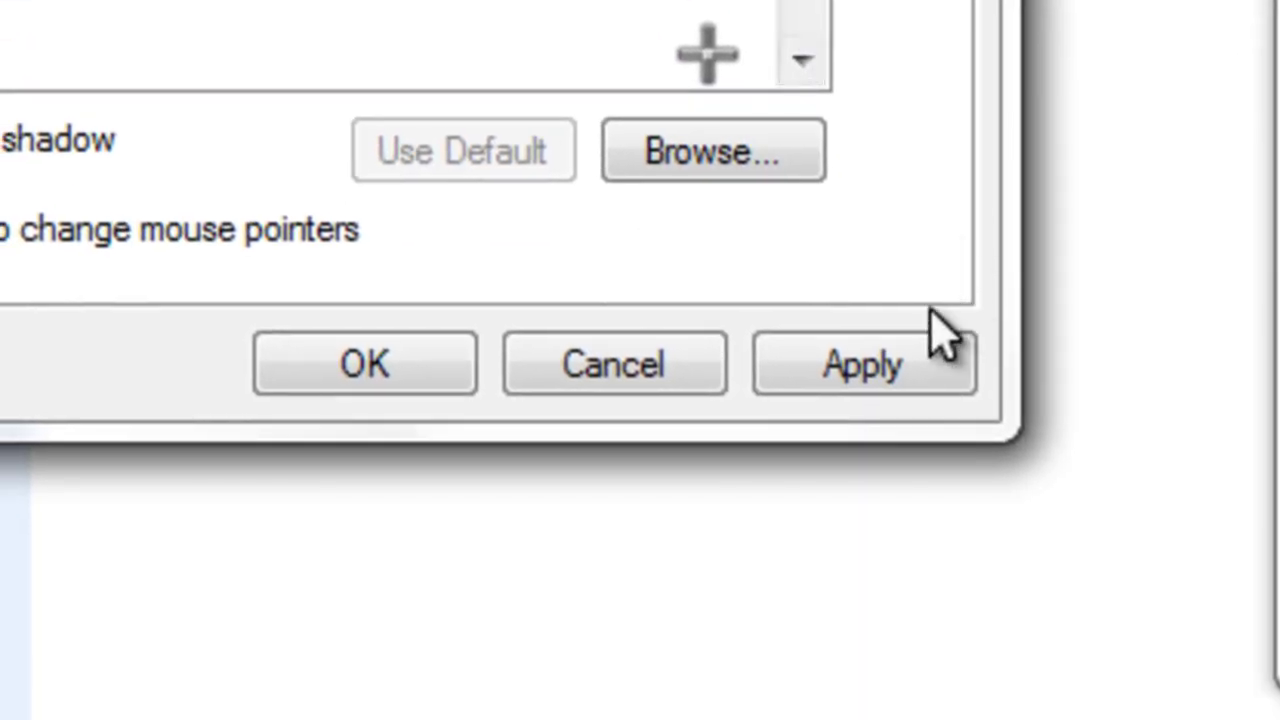
{"action": "left_click", "coordinate": [935, 345]}
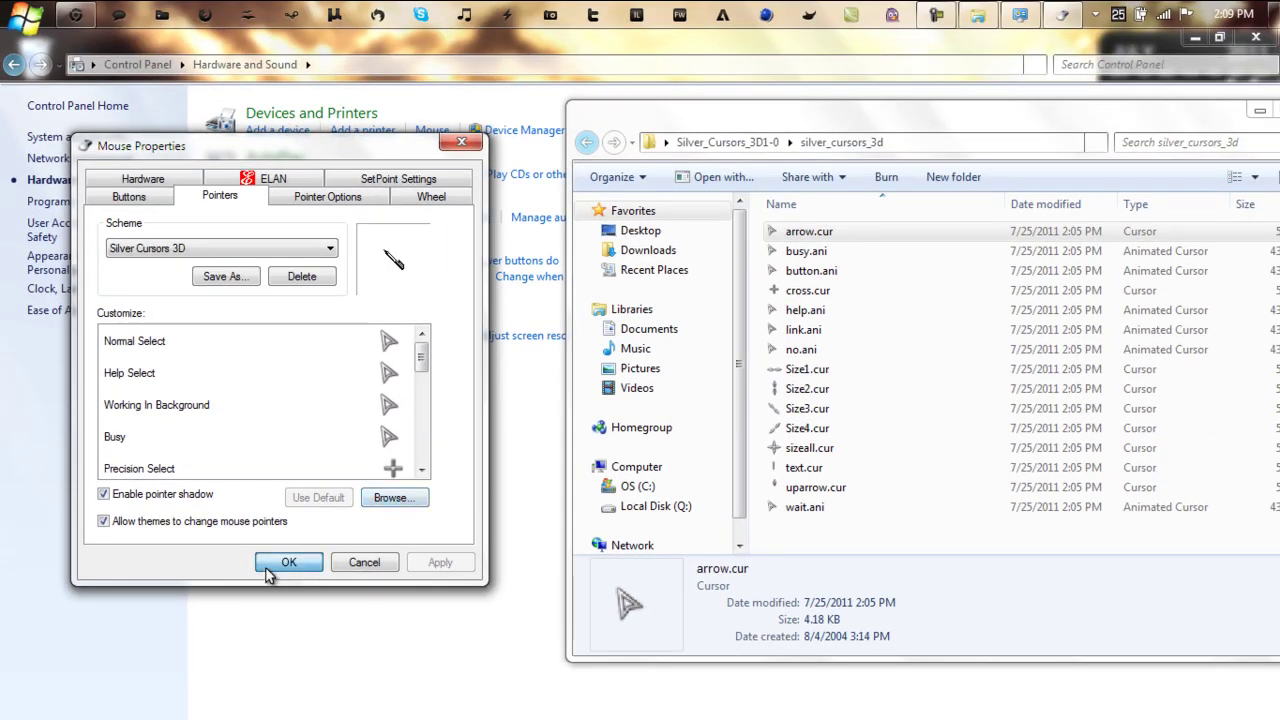
Close Mouse Properties and the open windows, then move both Silver Cursors folders to the Recycle Bin.
{"action": "left_click", "coordinate": [288, 562]}
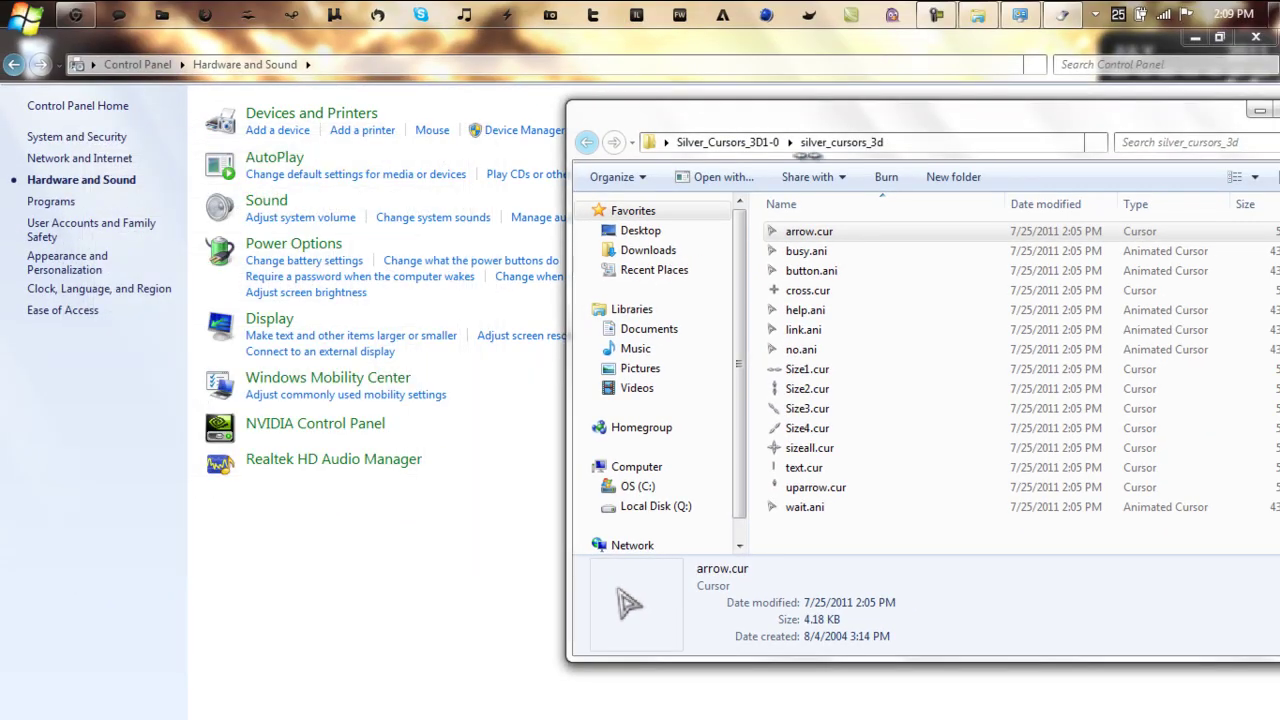
{"action": "left_click_drag", "start_coordinate": [892, 110], "coordinate": [597, 132]}
{"action": "left_click", "coordinate": [1024, 132]}
{"action": "left_click", "coordinate": [1256, 37]}
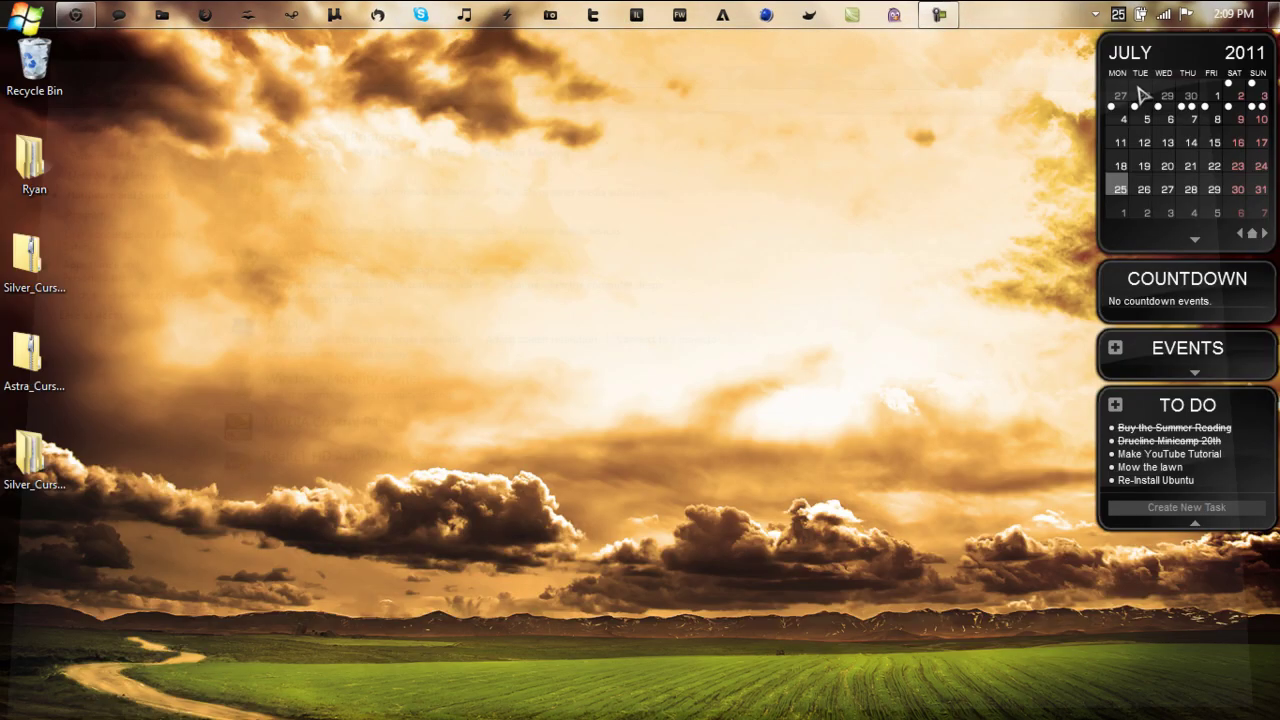
{"action": "left_click_drag", "start_coordinate": [34, 457], "coordinate": [150, 268]}
{"action": "left_click_drag", "start_coordinate": [12, 290], "coordinate": [43, 106]}
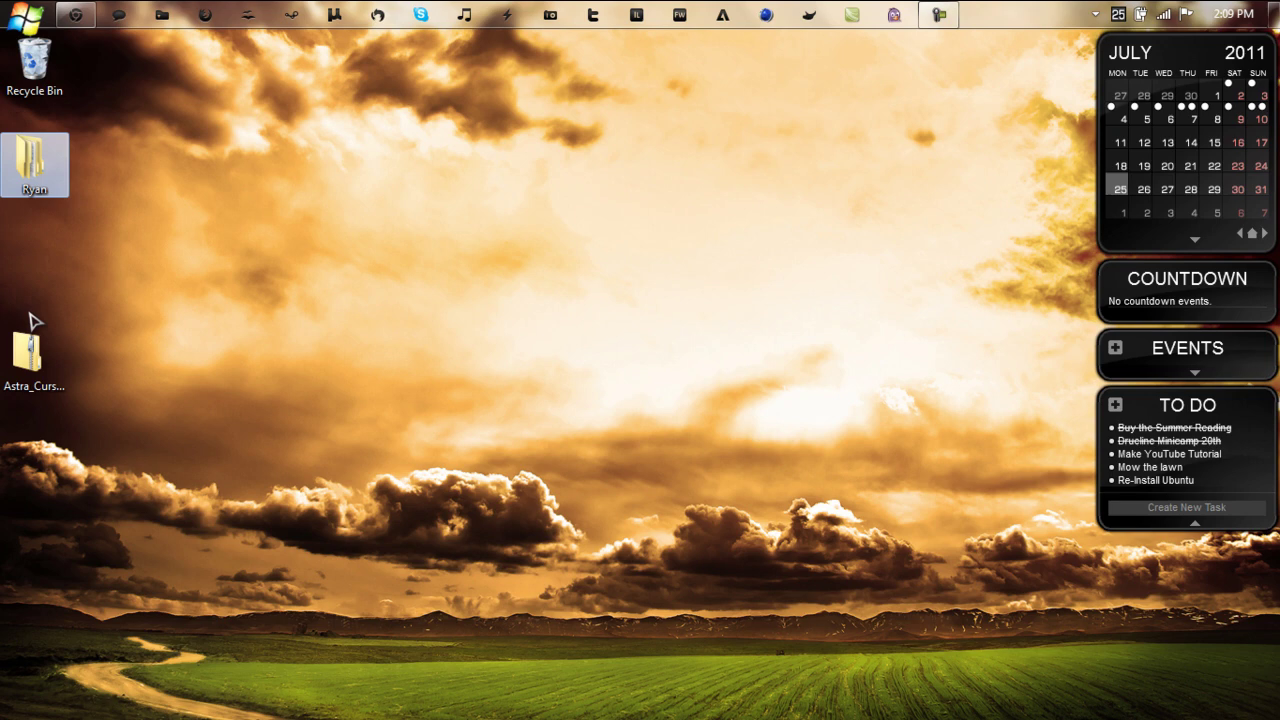
Extract Astra_Cursor_Set.zip into the suggested Astra_Cursor_Set folder on the desktop.
{"action": "left_click", "coordinate": [40, 285]}
{"action": "left_click", "coordinate": [168, 280]}
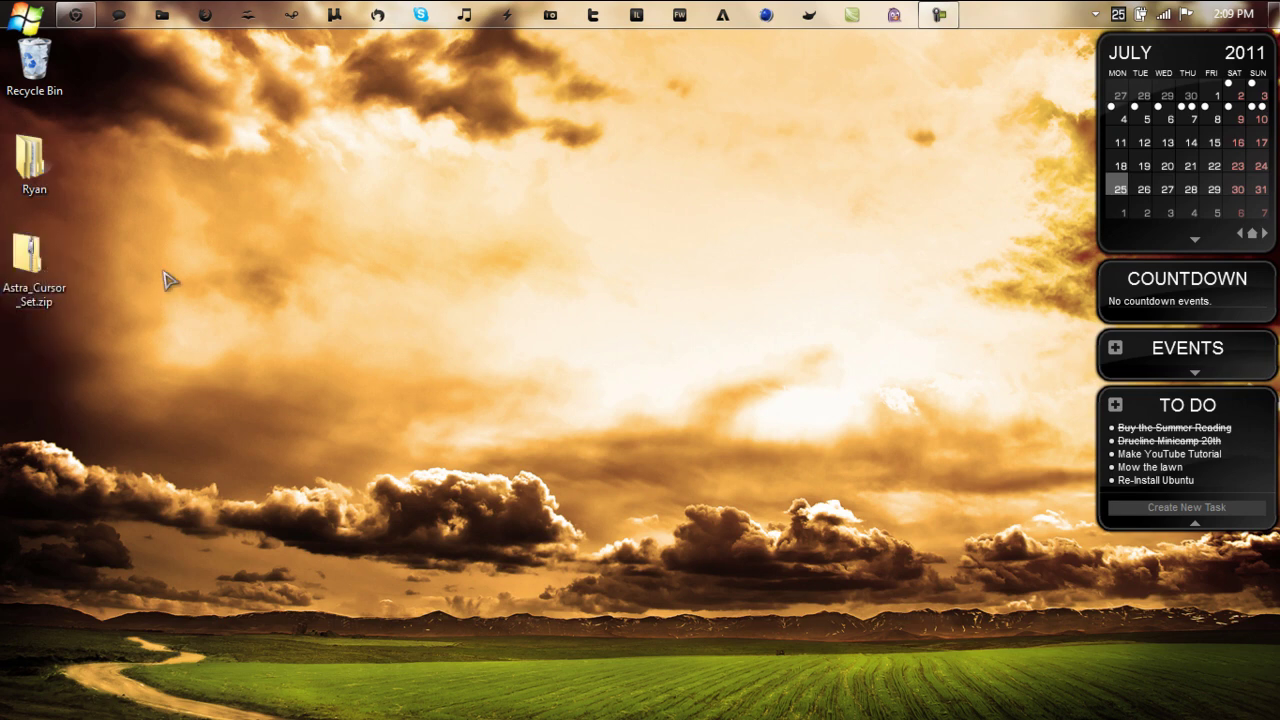
{"action": "right_click", "coordinate": [50, 268]}
{"action": "left_click", "coordinate": [103, 286]}
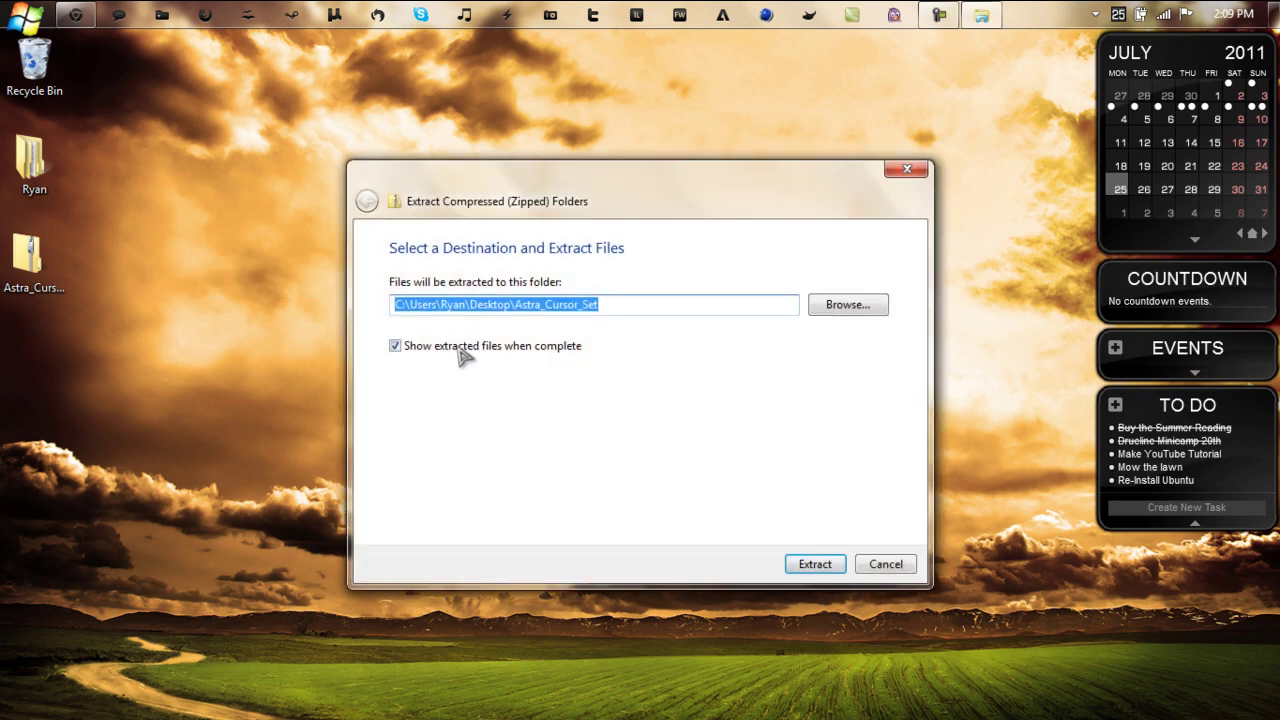
{"action": "left_click", "coordinate": [815, 566]}
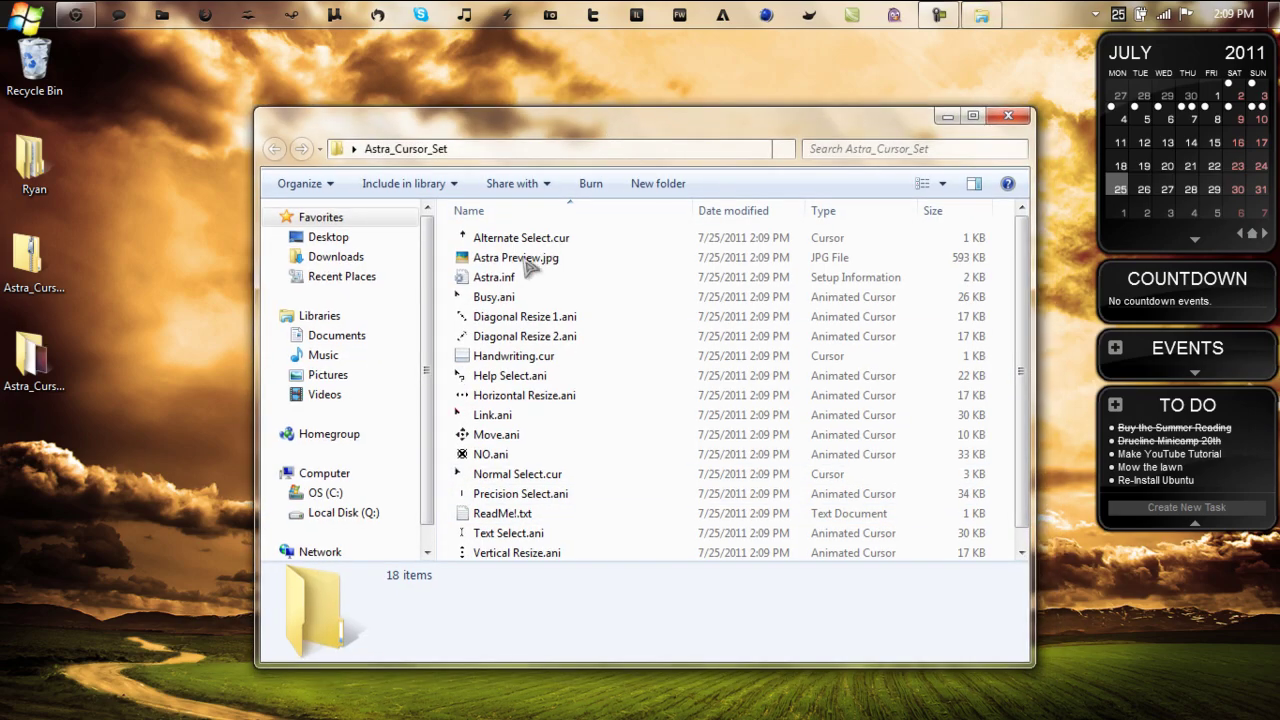
Install the Astra cursor set from Astra.inf, accepting the security warning.
{"action": "left_click", "coordinate": [505, 279]}
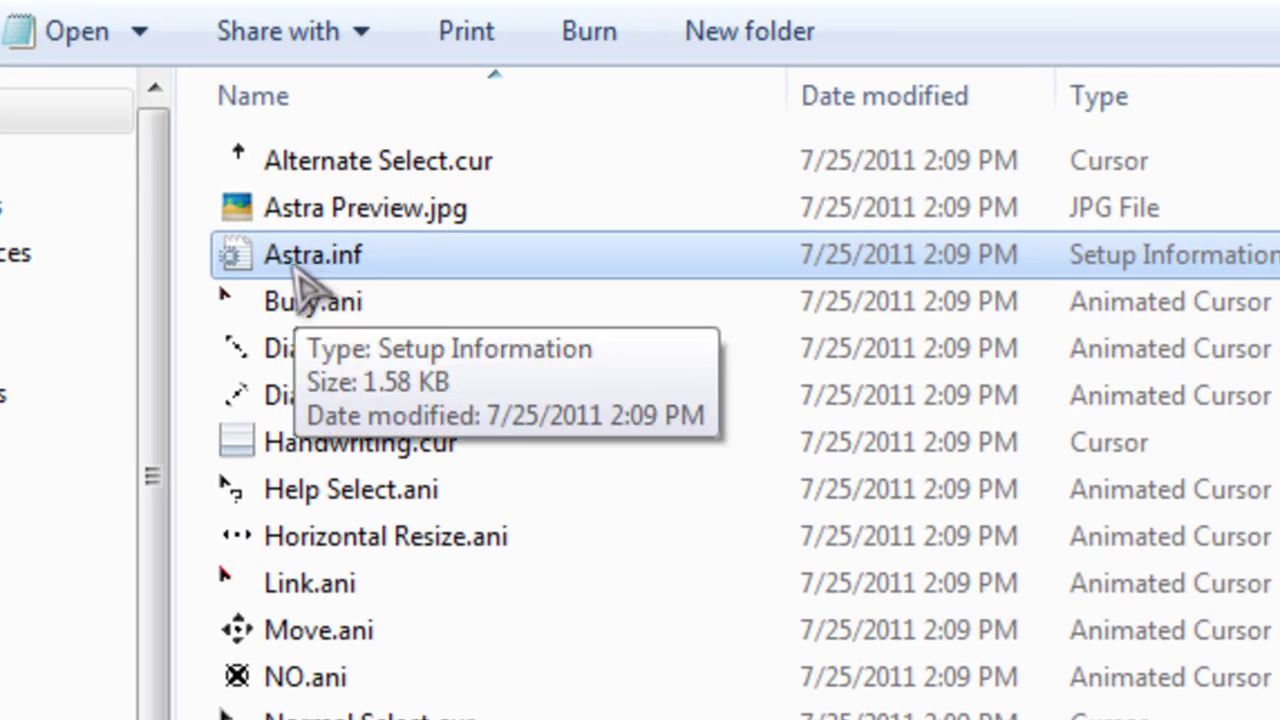
{"action": "scroll", "coordinate": [410, 267], "scroll_direction": "down", "scroll_amount": 1}
{"action": "scroll", "coordinate": [440, 290], "scroll_direction": "up", "scroll_amount": 1}
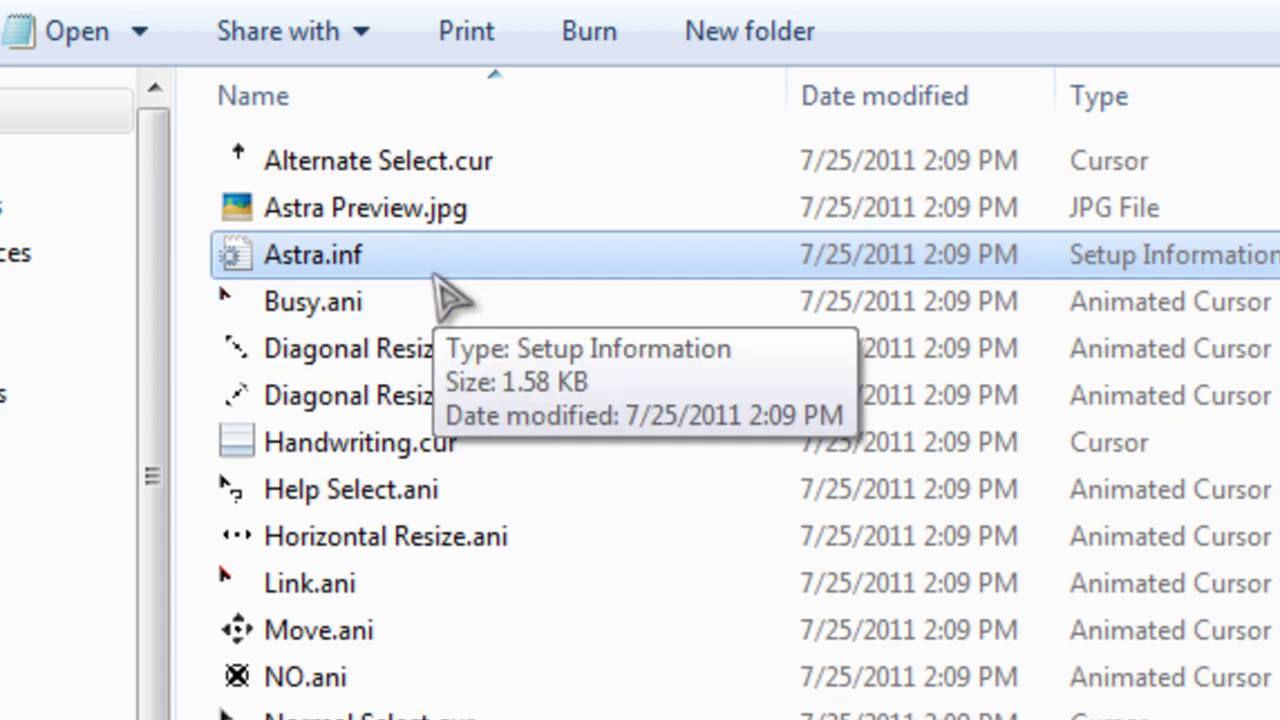
{"action": "left_click", "coordinate": [362, 258]}
{"action": "left_click", "coordinate": [463, 254]}
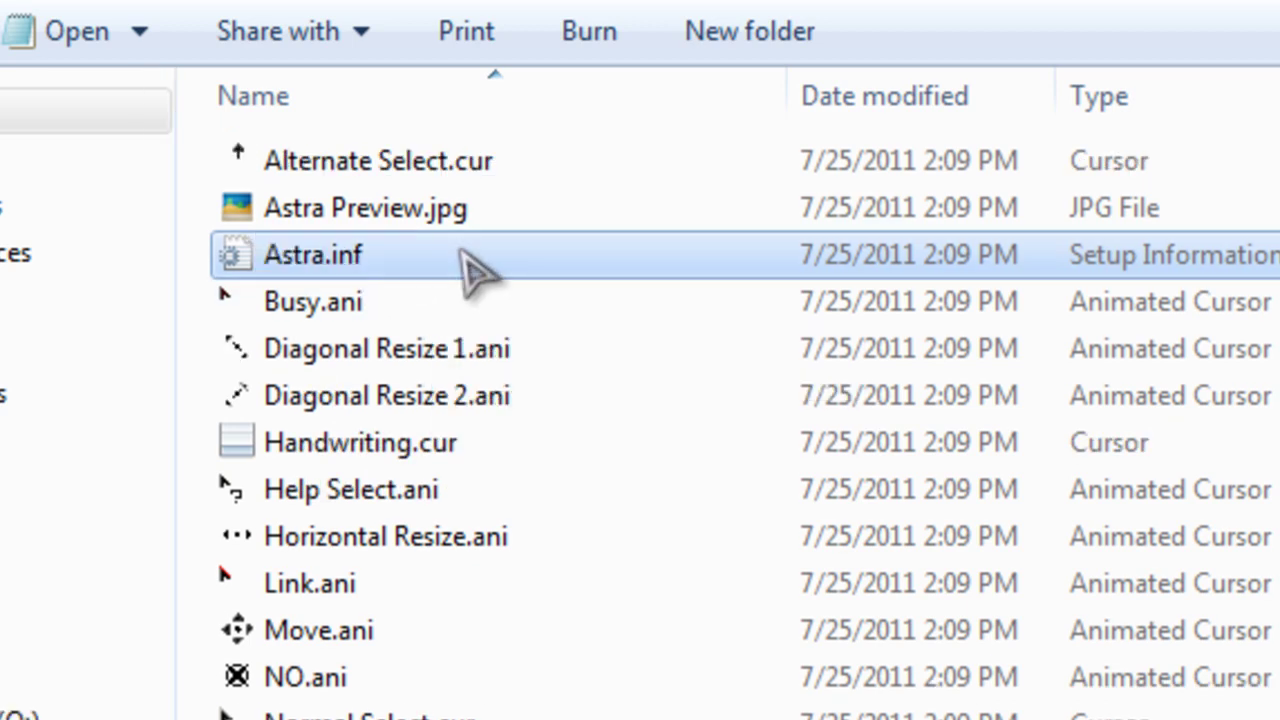
{"action": "right_click", "coordinate": [463, 254]}
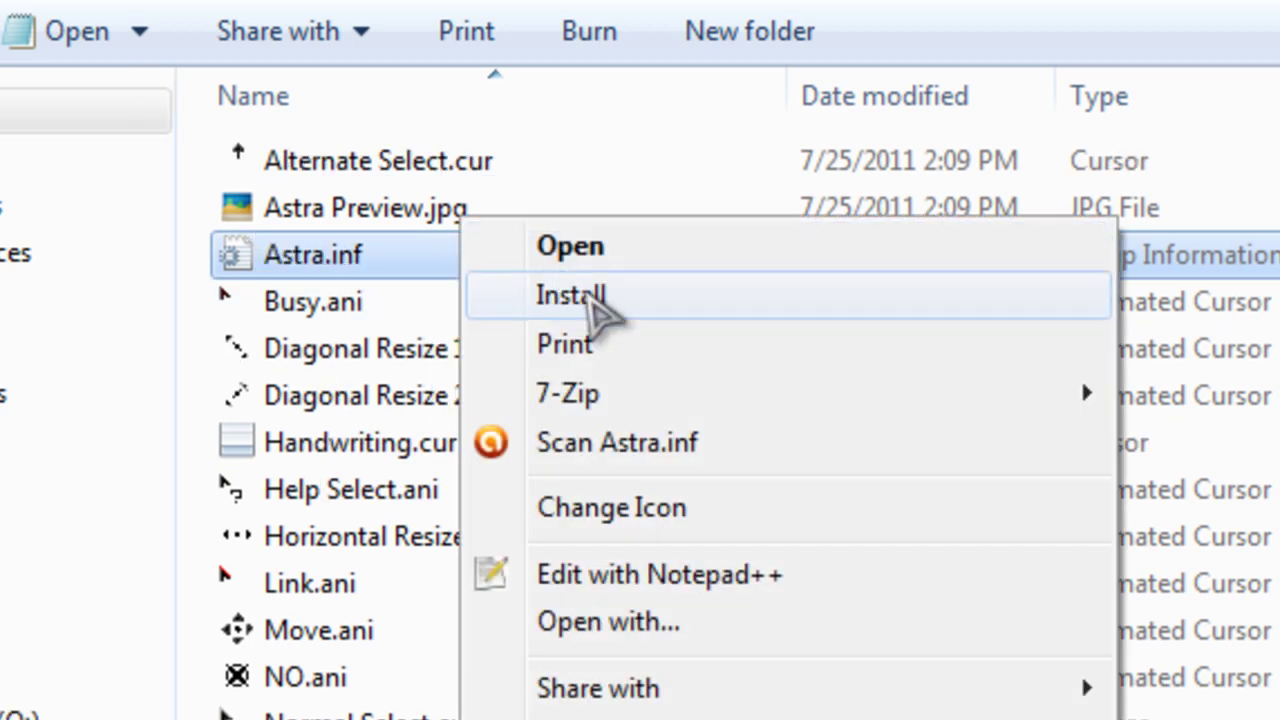
{"action": "left_click", "coordinate": [596, 296]}
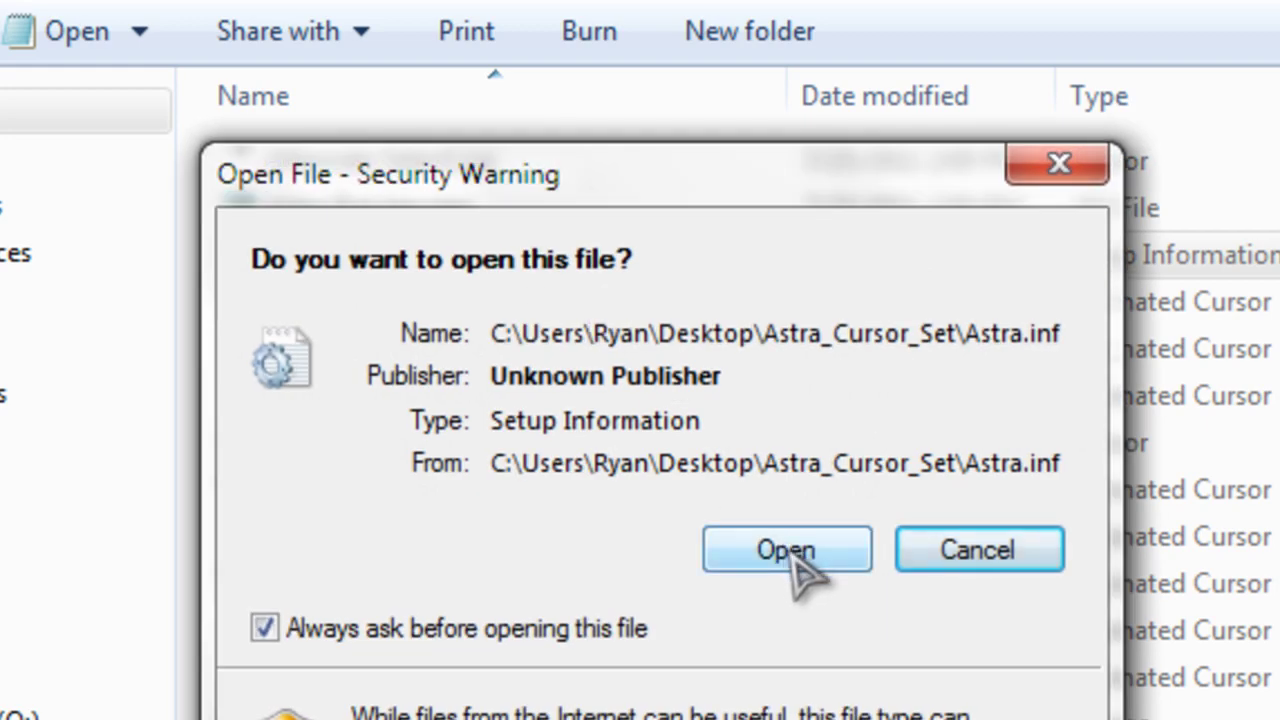
{"action": "left_click", "coordinate": [786, 551]}
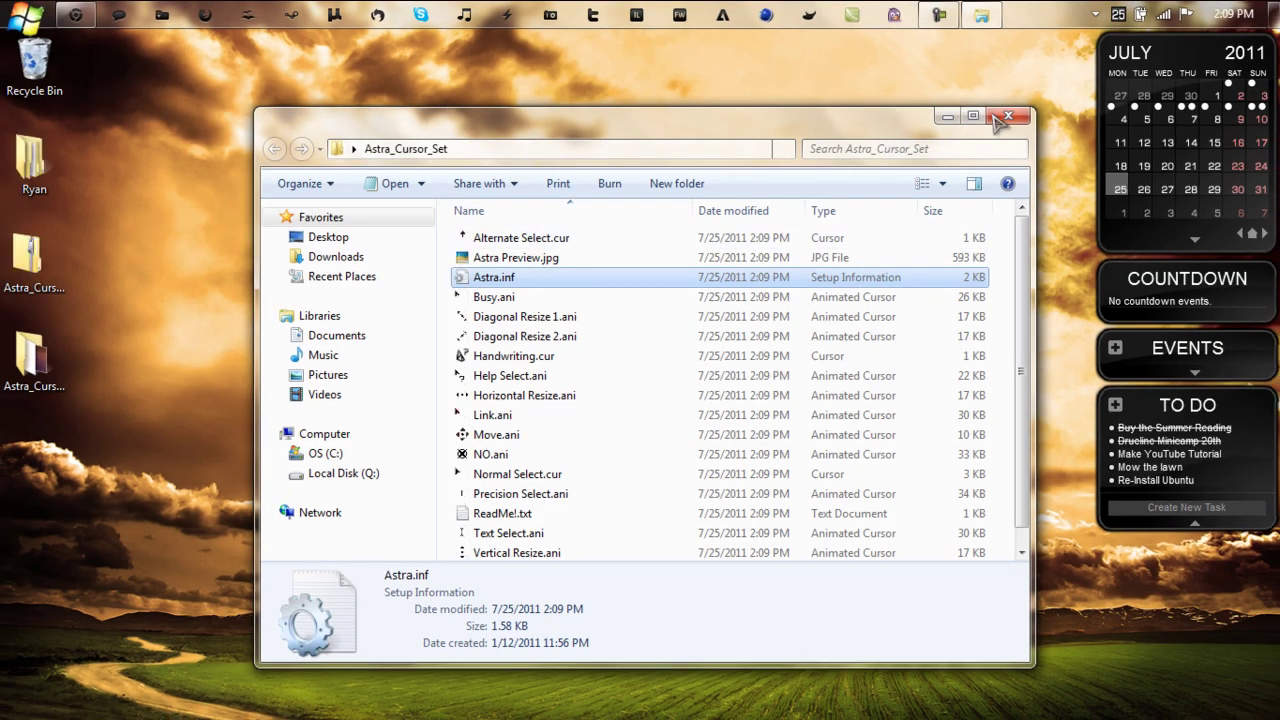
Reopen Mouse Properties on the Pointers tab, dismissing the missing cursor file errors.
{"action": "left_click", "coordinate": [1008, 119]}
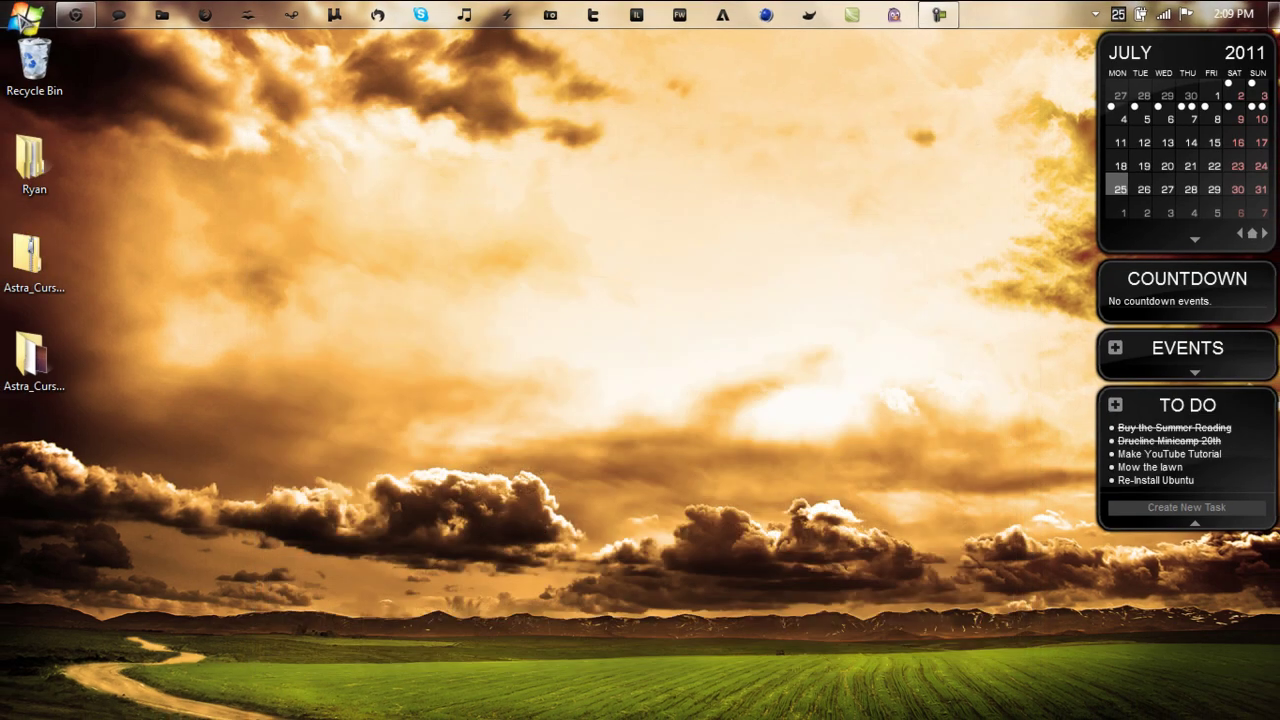
{"action": "key", "text": "super"}
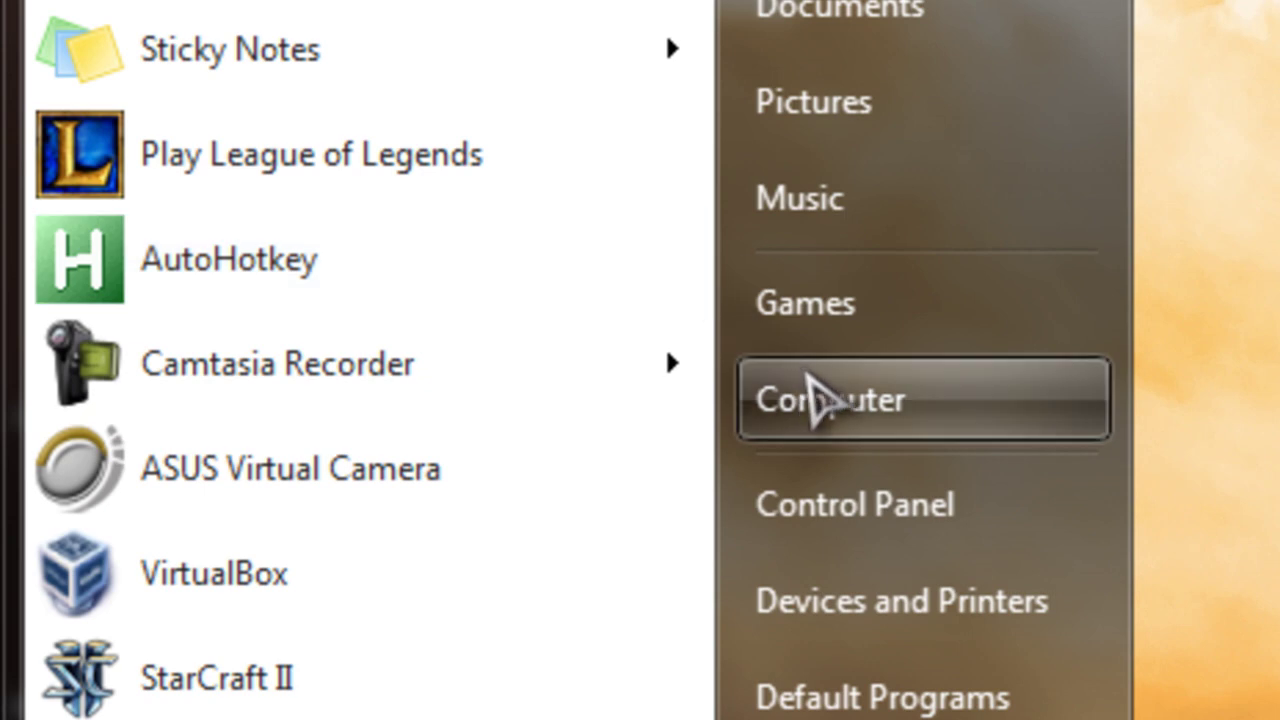
{"action": "left_click", "coordinate": [330, 310]}
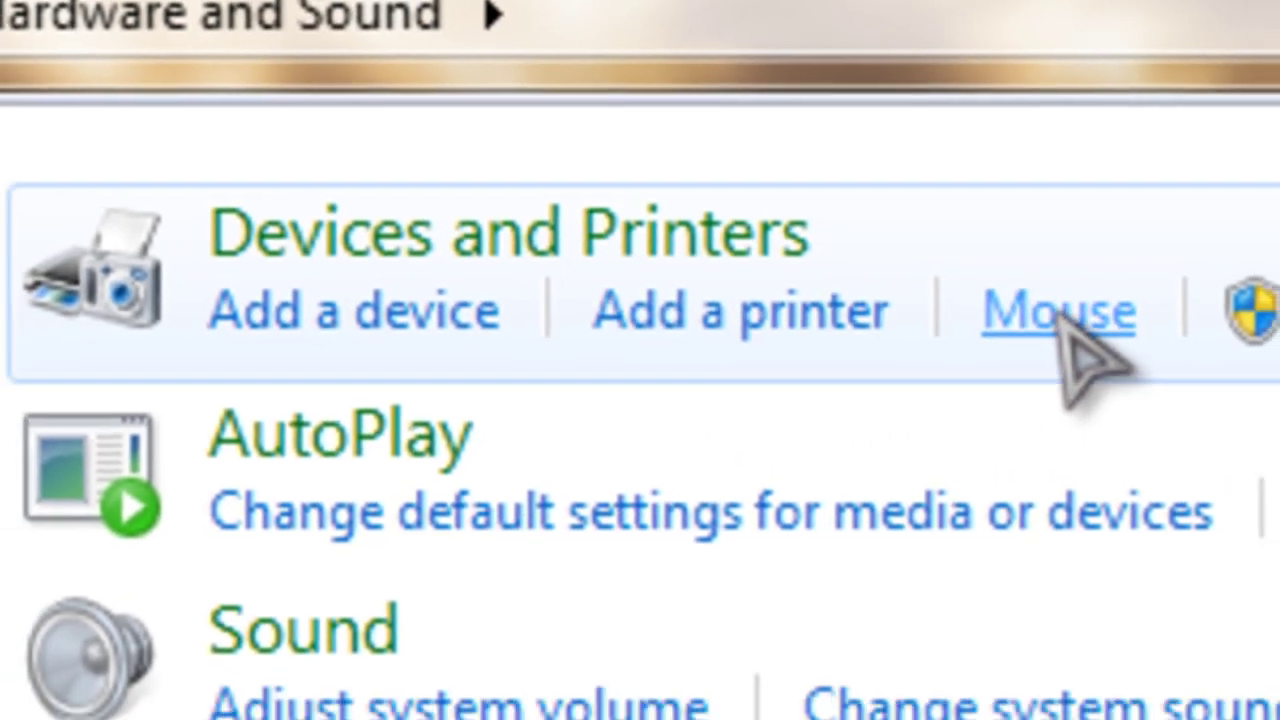
{"action": "left_click", "coordinate": [1062, 314]}
{"action": "left_click", "coordinate": [480, 147]}
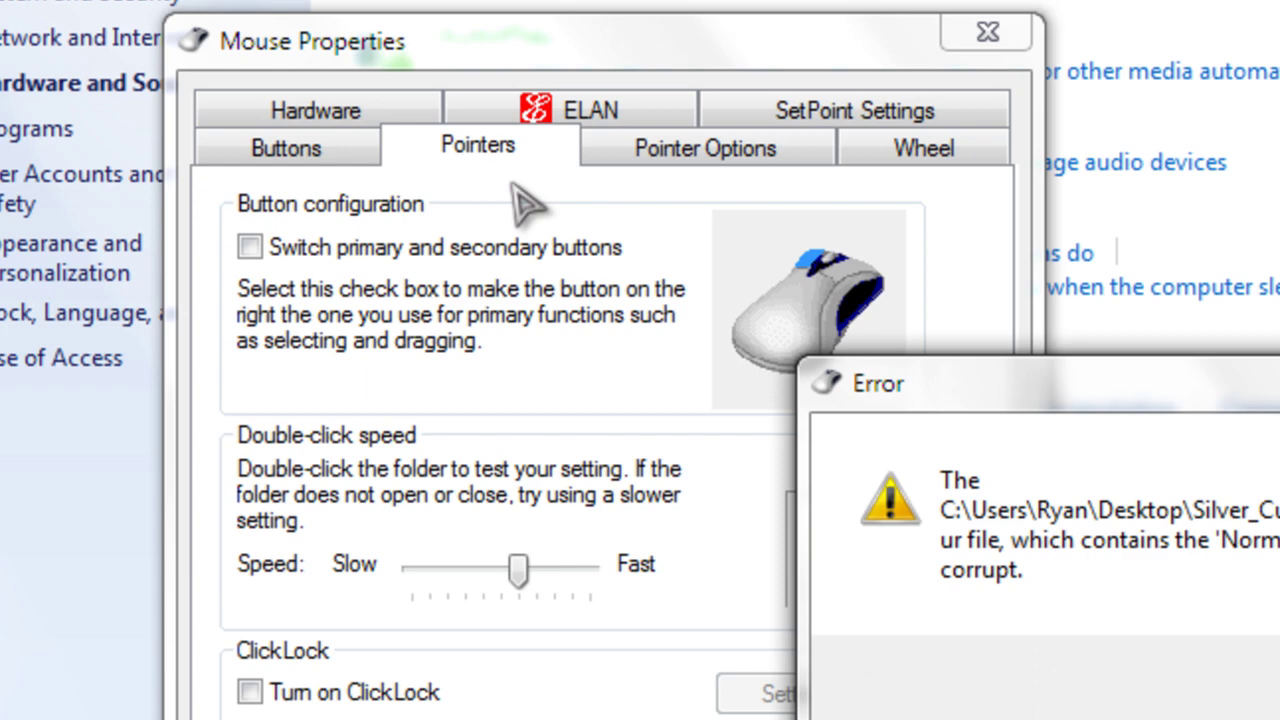
{"action": "key", "text": "Return"}
{"action": "key", "text": "Return"}
{"action": "key", "text": "Return"}
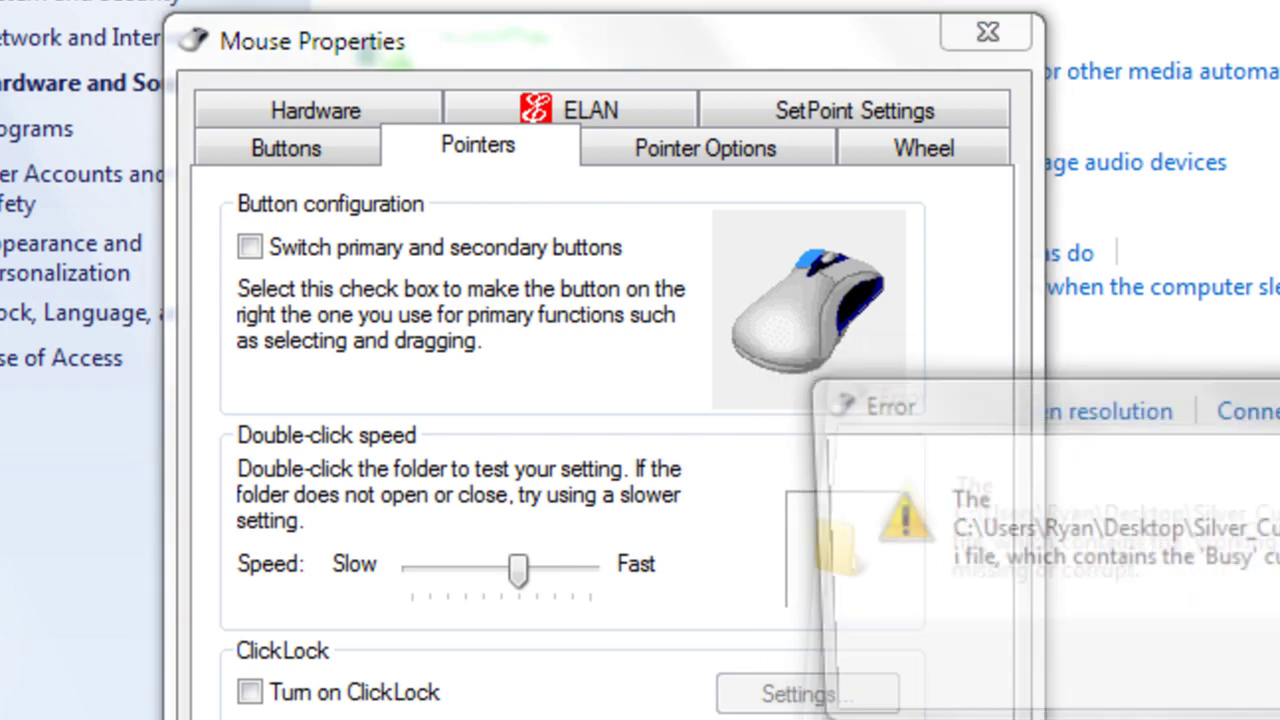
{"action": "key", "text": "Return"}
{"action": "key", "text": "Return"}
{"action": "key", "text": "Return"}
{"action": "key", "text": "Return"}
{"action": "key", "text": "Return"}
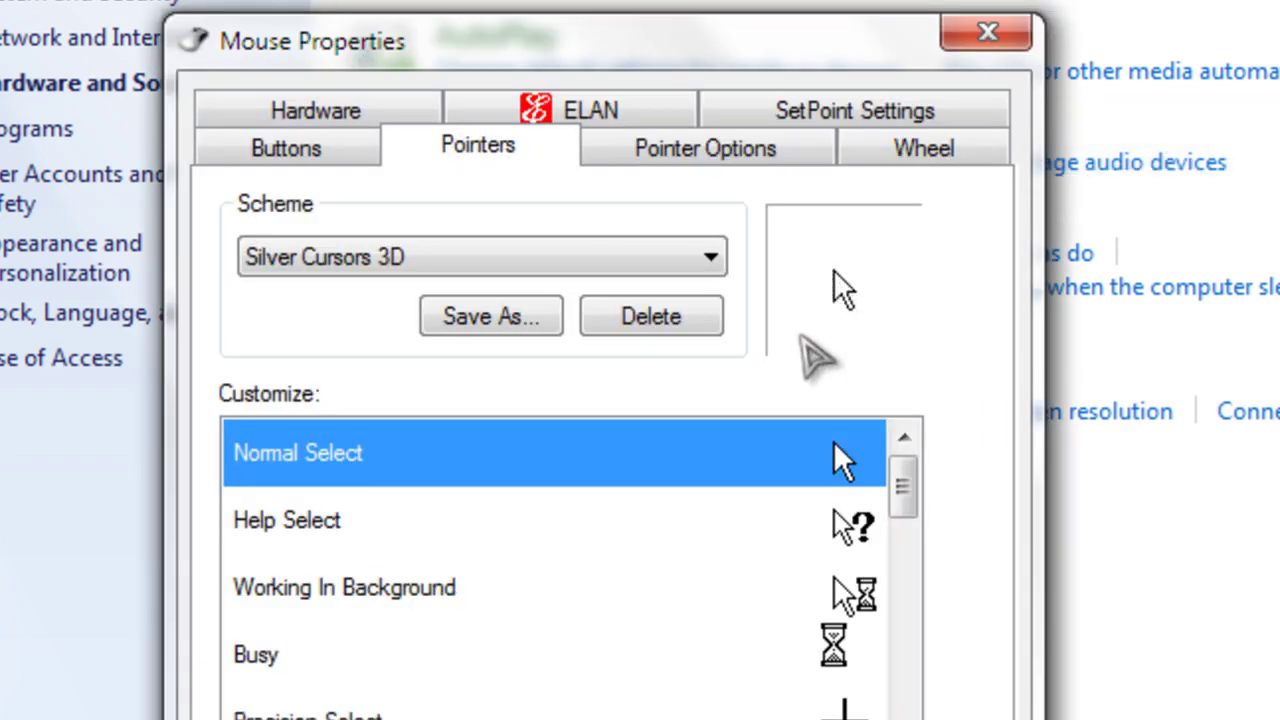
Choose the Astra pointer scheme in place of Silver Cursors 3D, apply it, and close Mouse Properties.
{"action": "left_click", "coordinate": [382, 257]}
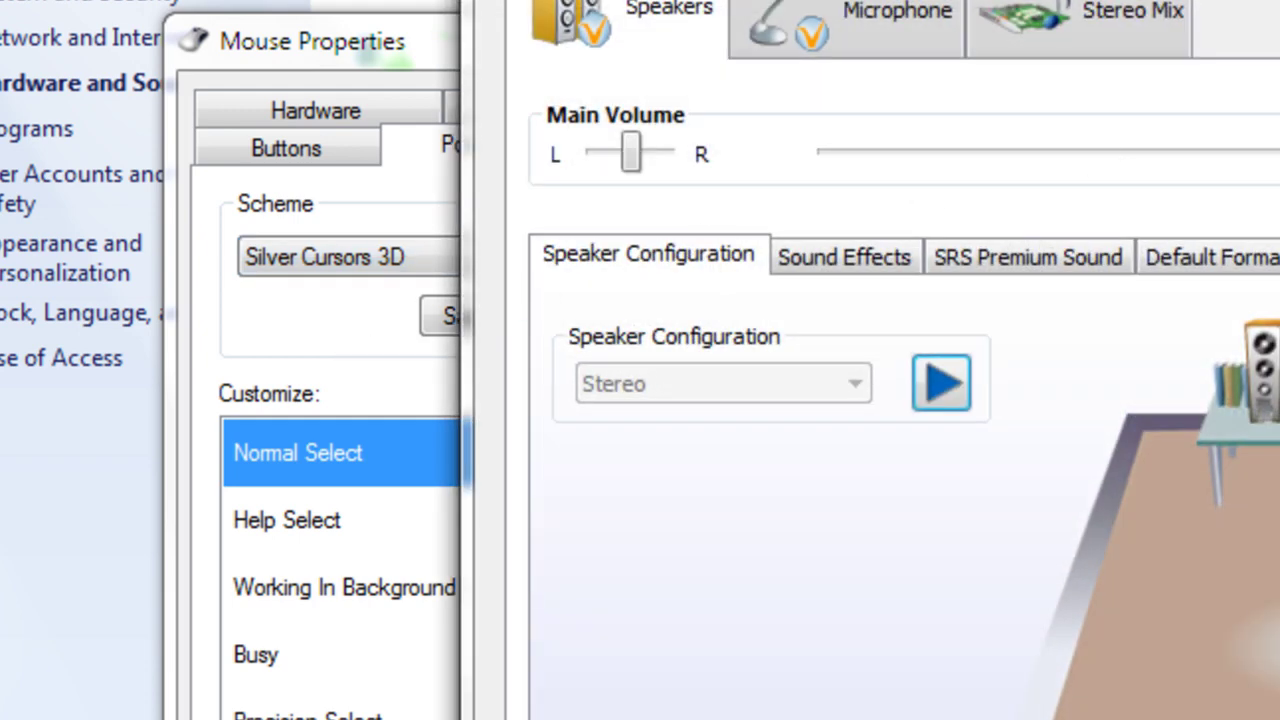
{"action": "left_click_drag", "start_coordinate": [1263, 0], "coordinate": [840, 45]}
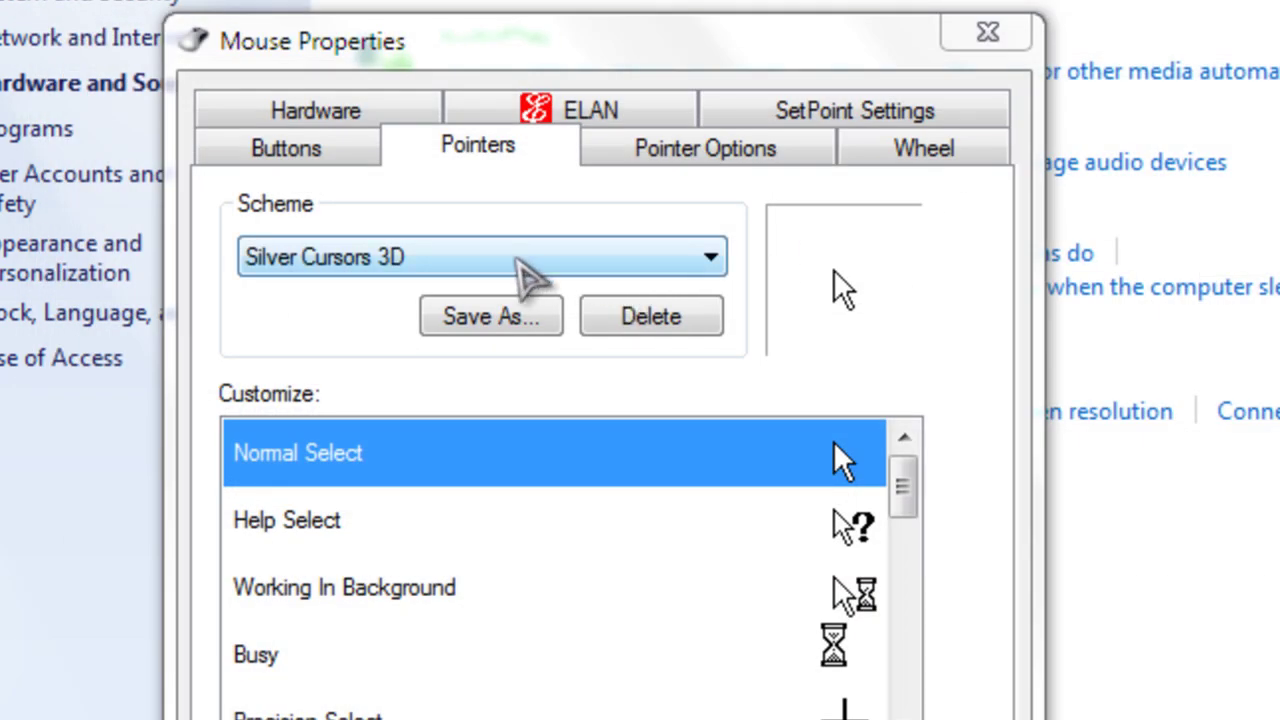
{"action": "left_click", "coordinate": [313, 254]}
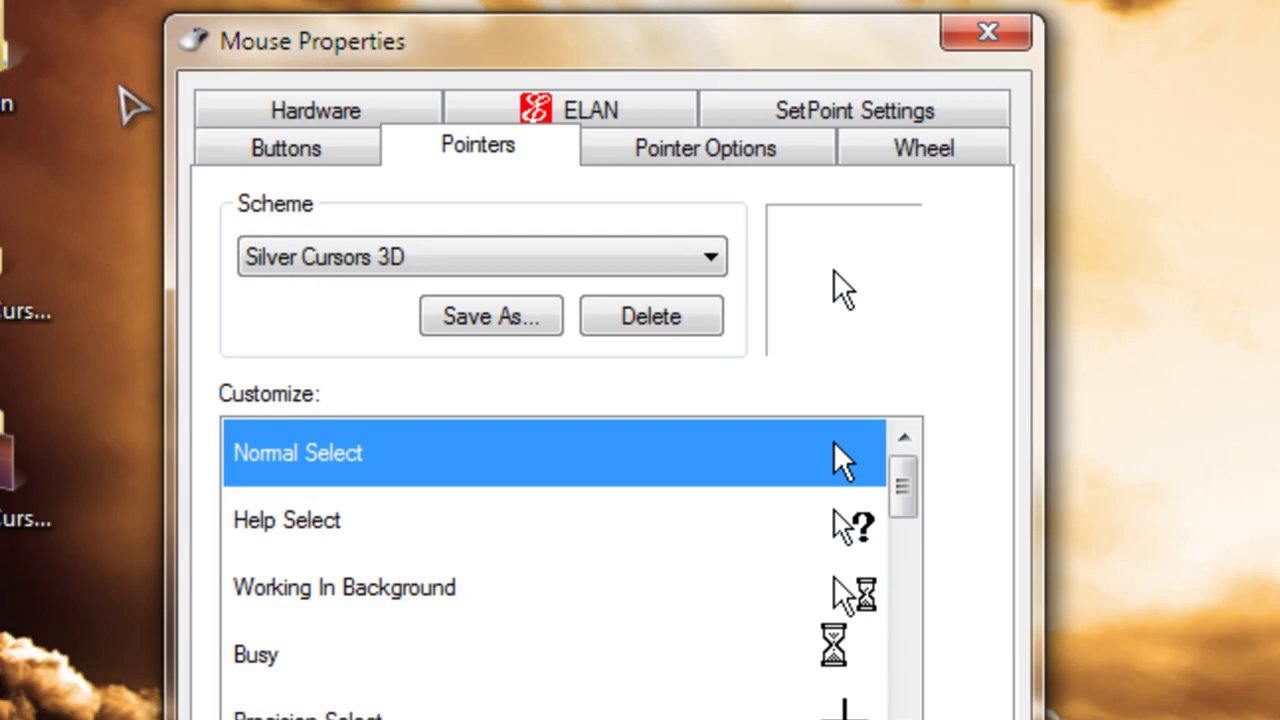
{"action": "left_click", "coordinate": [445, 262]}
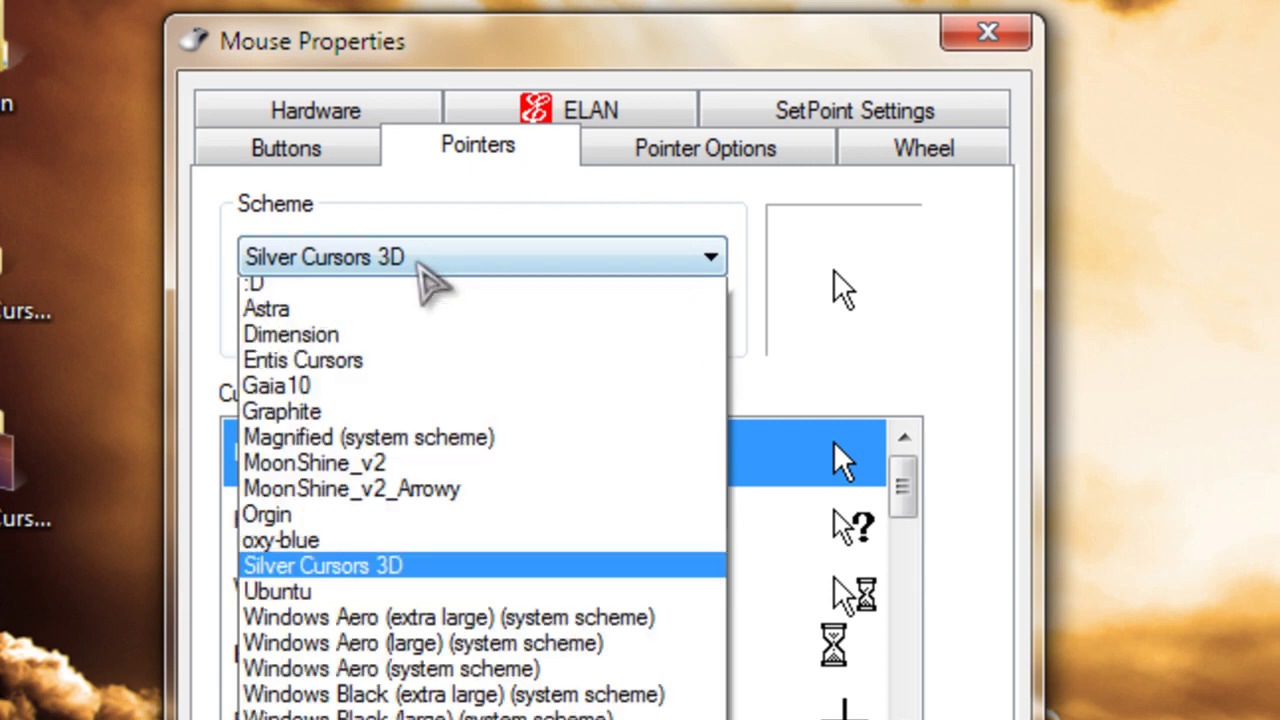
{"action": "left_click", "coordinate": [375, 348]}
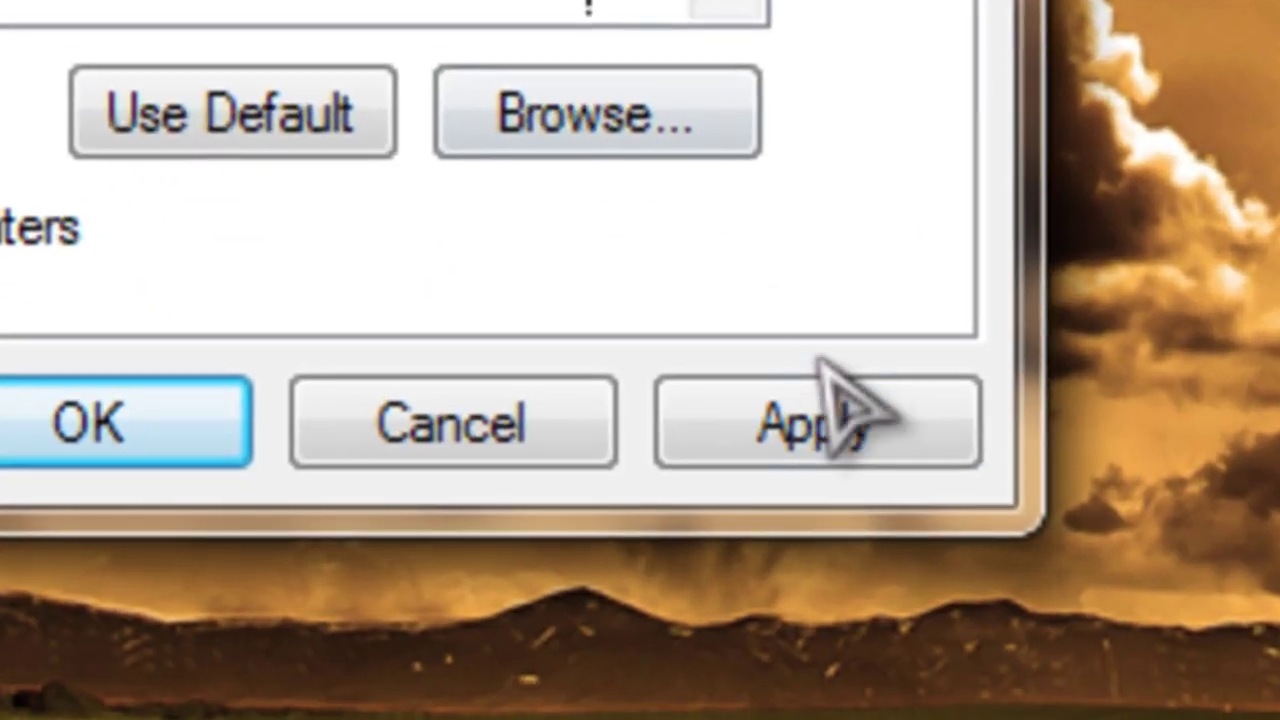
{"action": "left_click", "coordinate": [843, 429]}
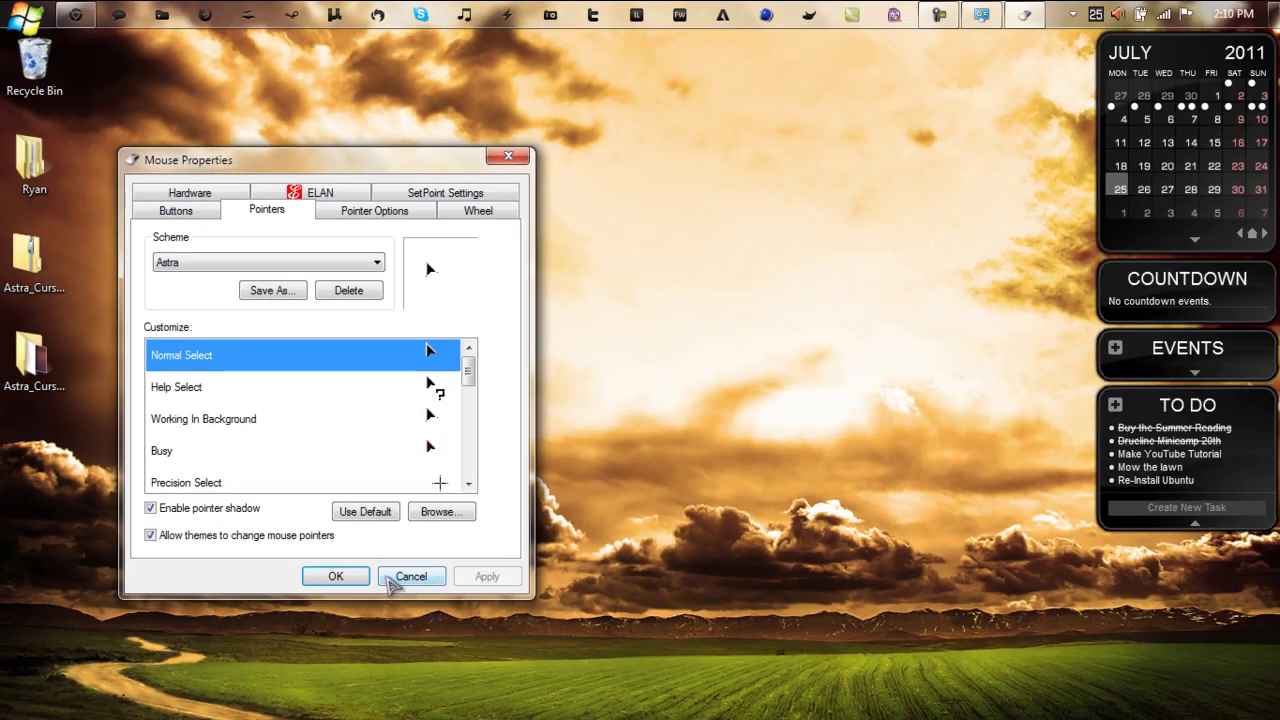
{"action": "left_click", "coordinate": [400, 577]}
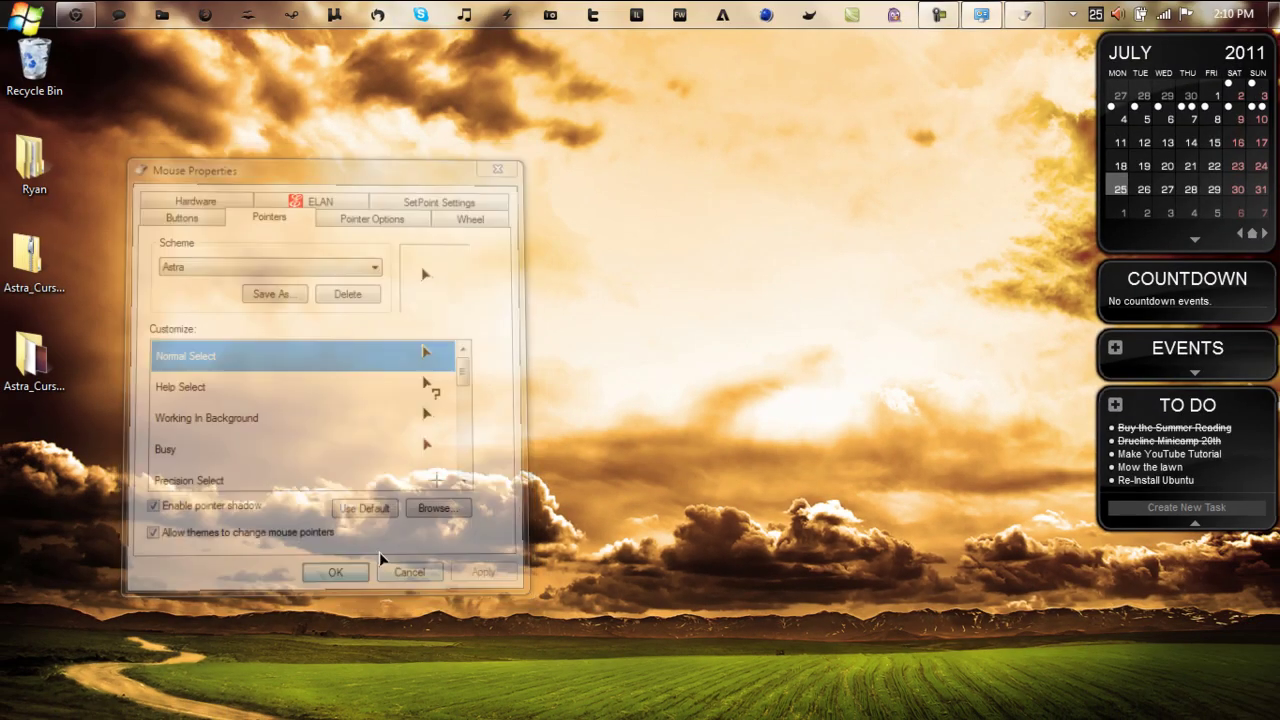
Try the Astra pointer with selection boxes on the desktop, then bring up the Camtasia recorder.
{"action": "left_click_drag", "start_coordinate": [494, 188], "coordinate": [509, 279]}
{"action": "left_click_drag", "start_coordinate": [424, 223], "coordinate": [548, 318]}
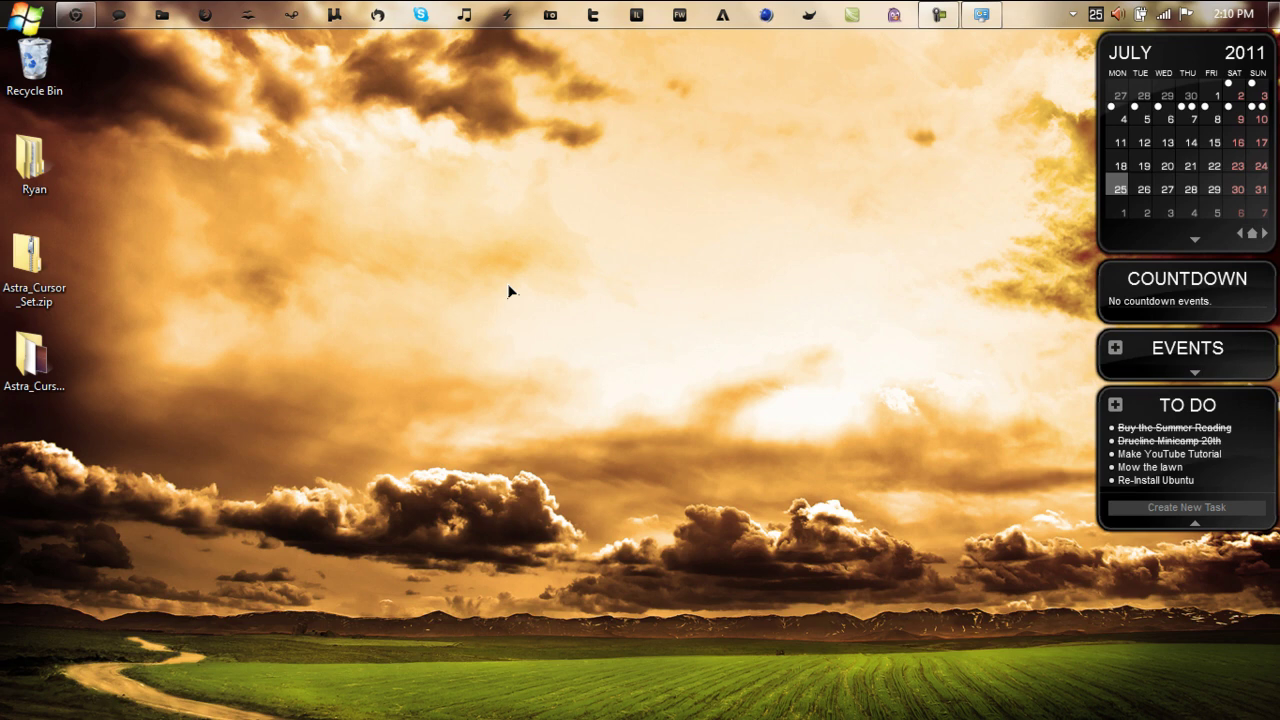
{"action": "left_click", "coordinate": [940, 12]}
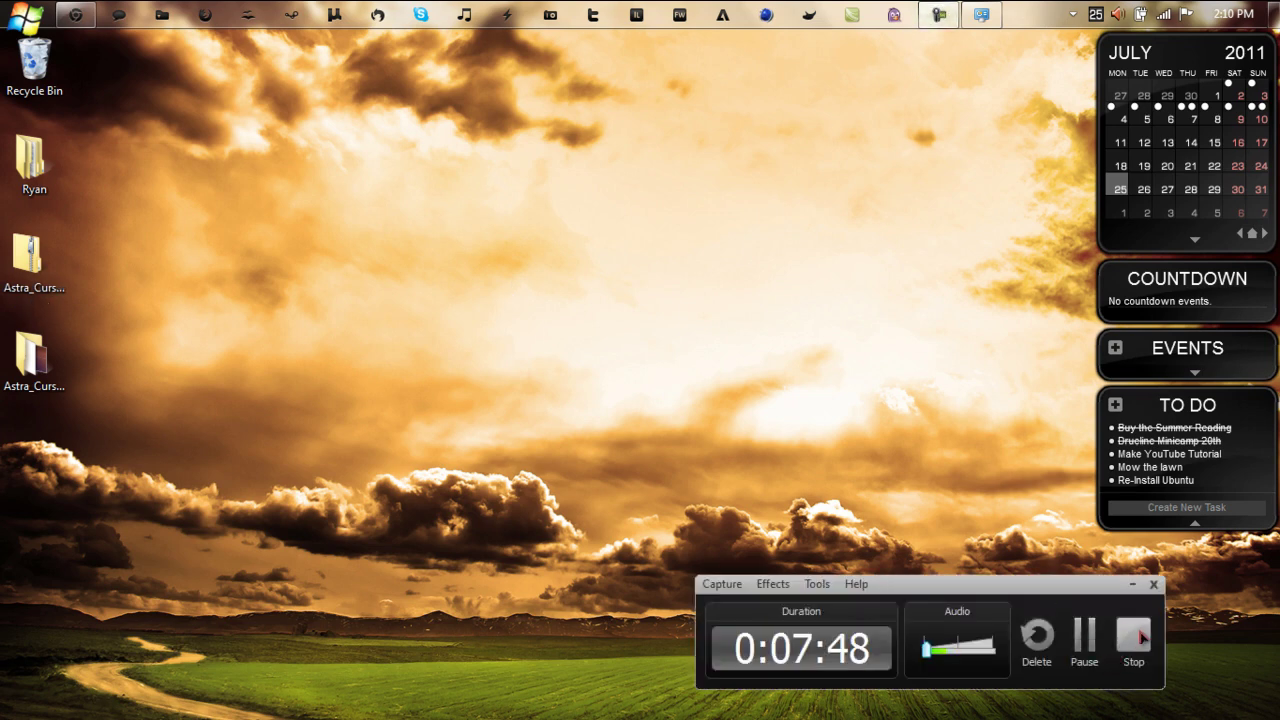